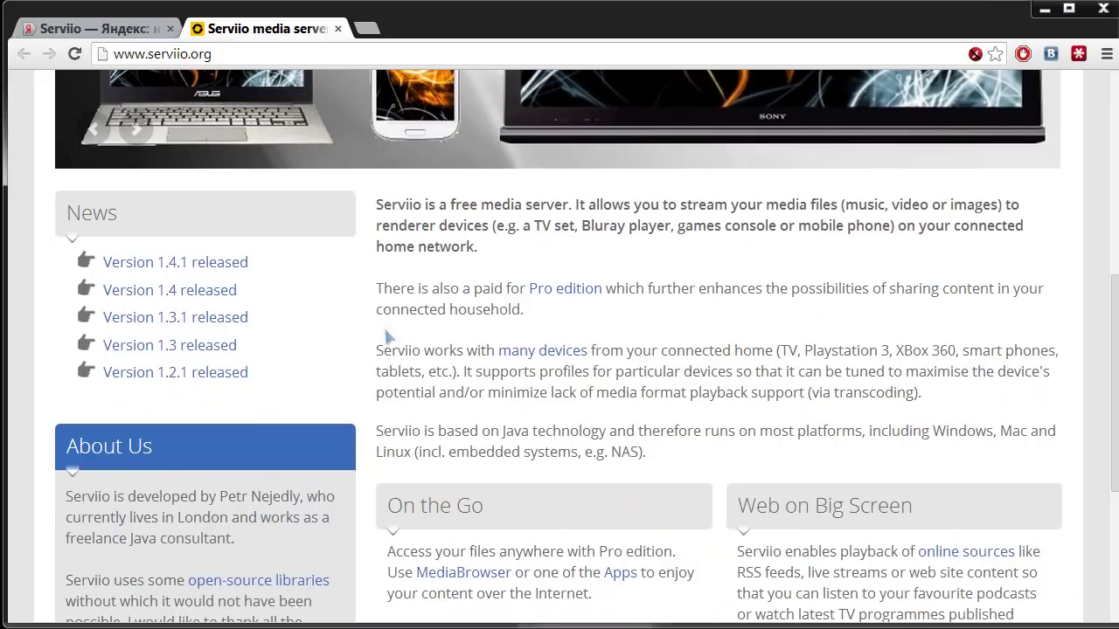
# Translate the Serviio home page into Russian.
pyautogui.rightClick(319, 288)
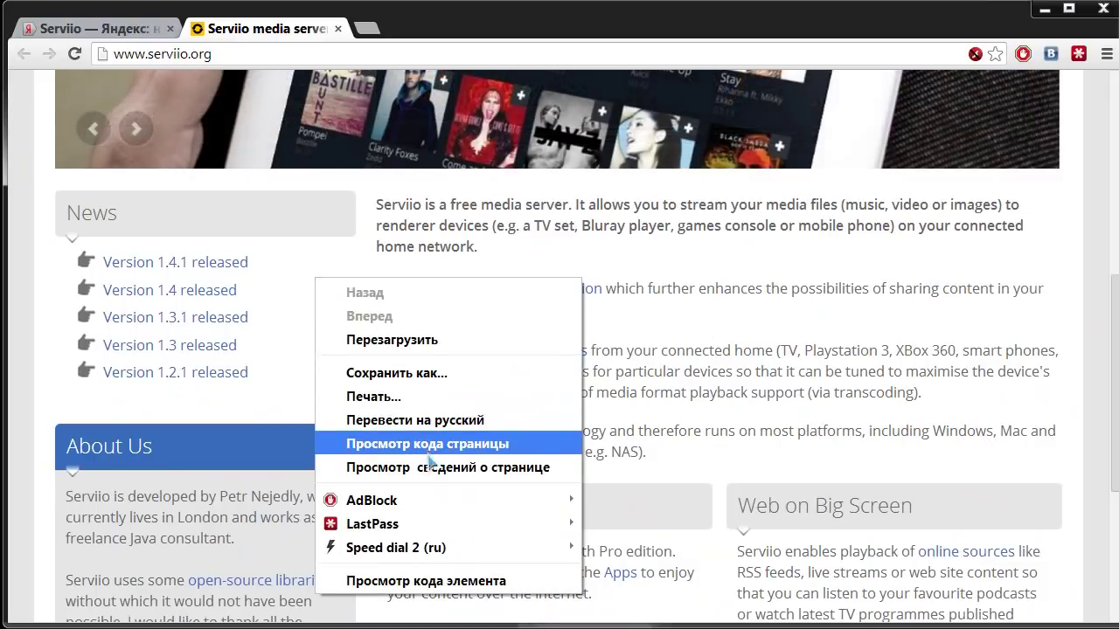
pyautogui.click(416, 420)
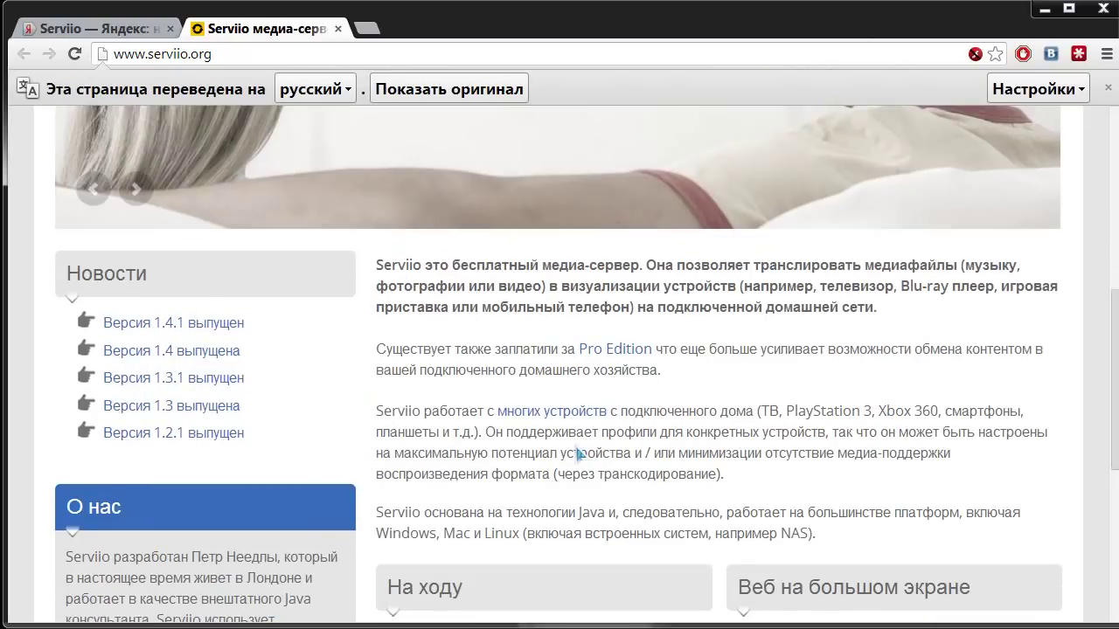
pyautogui.moveTo(221, 337)
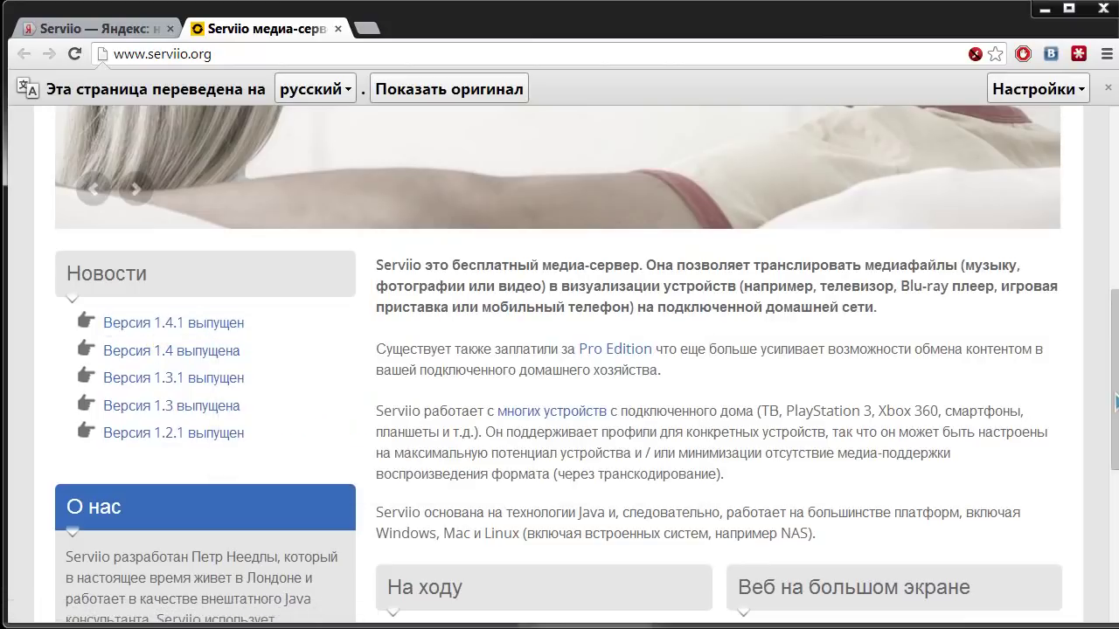
# Go to the site's download page and download the Windows installer serviio-1.4.1.1-win-setup.exe.
pyautogui.scroll(6, 1115, 402)
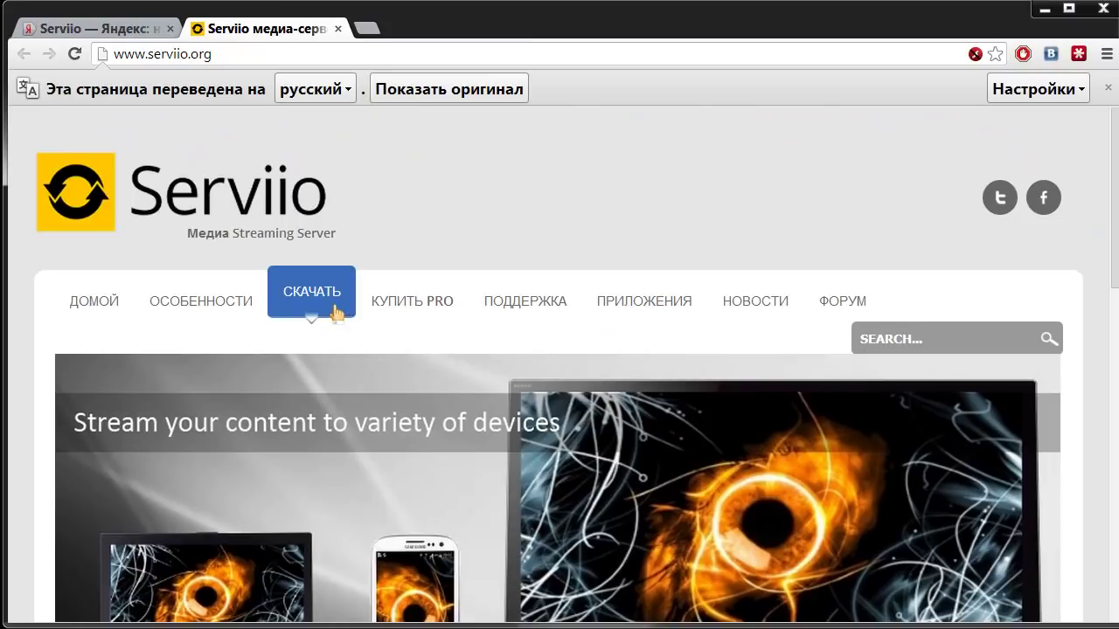
pyautogui.click(336, 312)
pyautogui.scroll(-2, 559, 349)
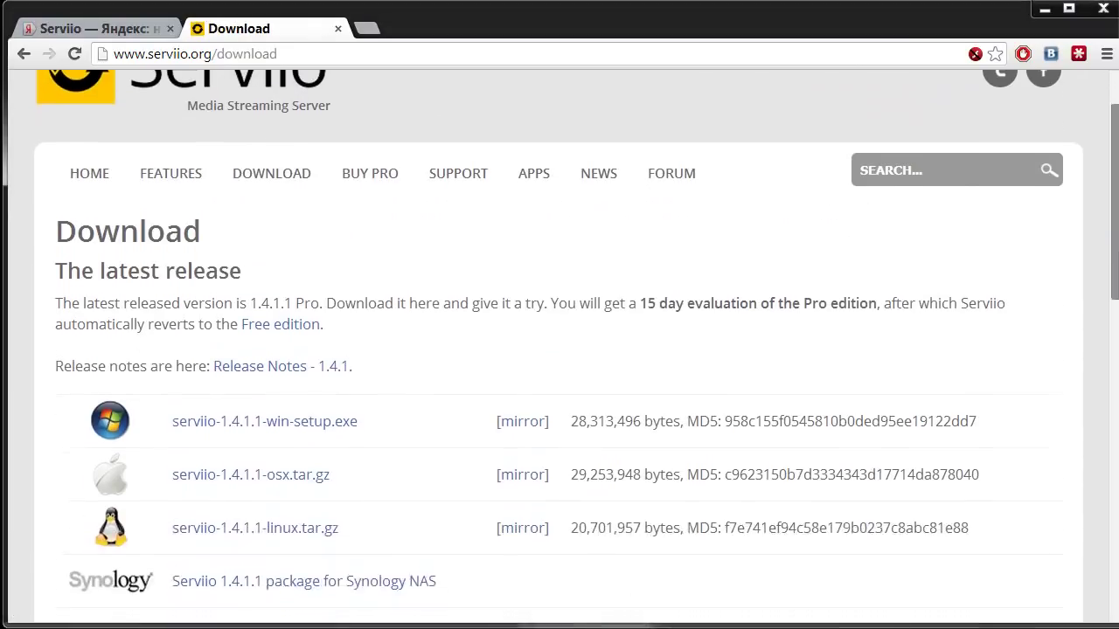
pyautogui.scroll(-1, 559, 350)
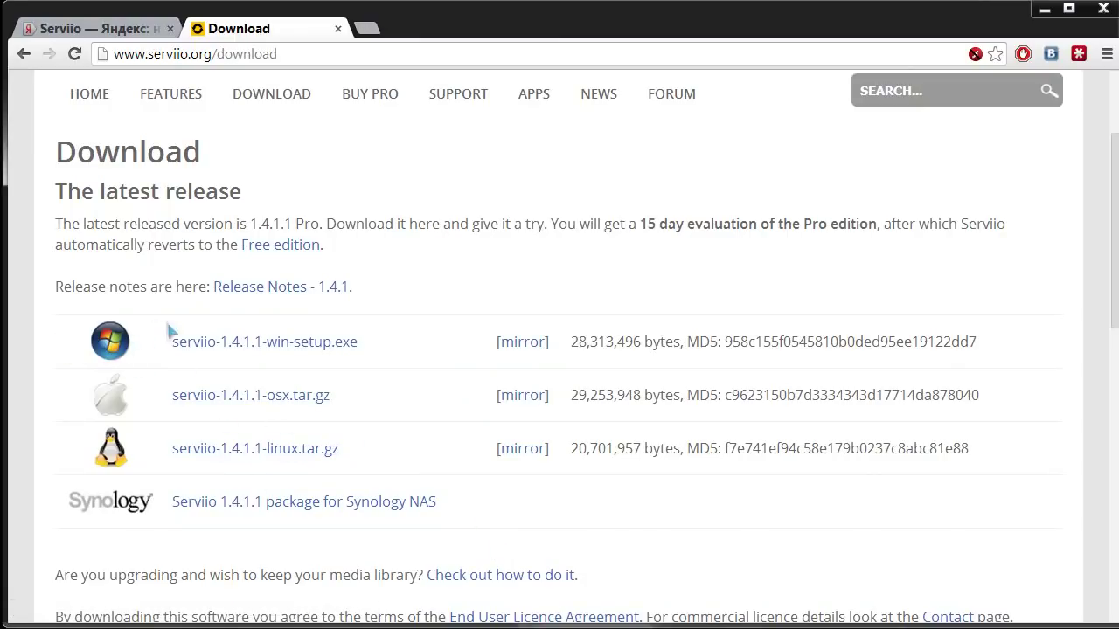
pyautogui.click(225, 349)
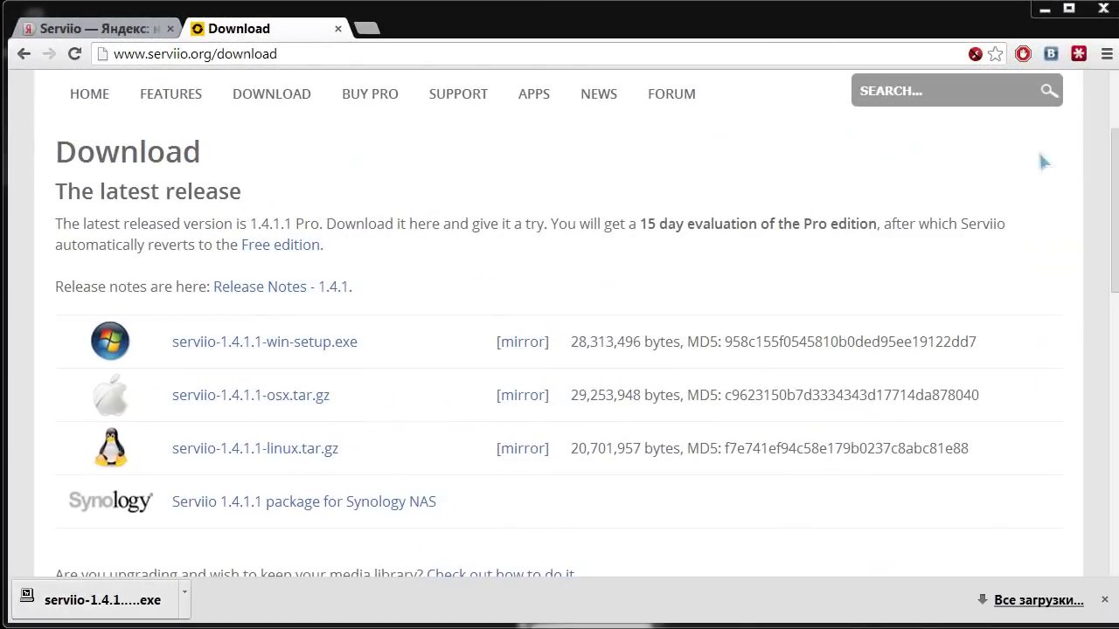
# Minimize the browser and launch the serviio-1.4.1.1-win-setup installer from the desktop.
pyautogui.click(1041, 10)
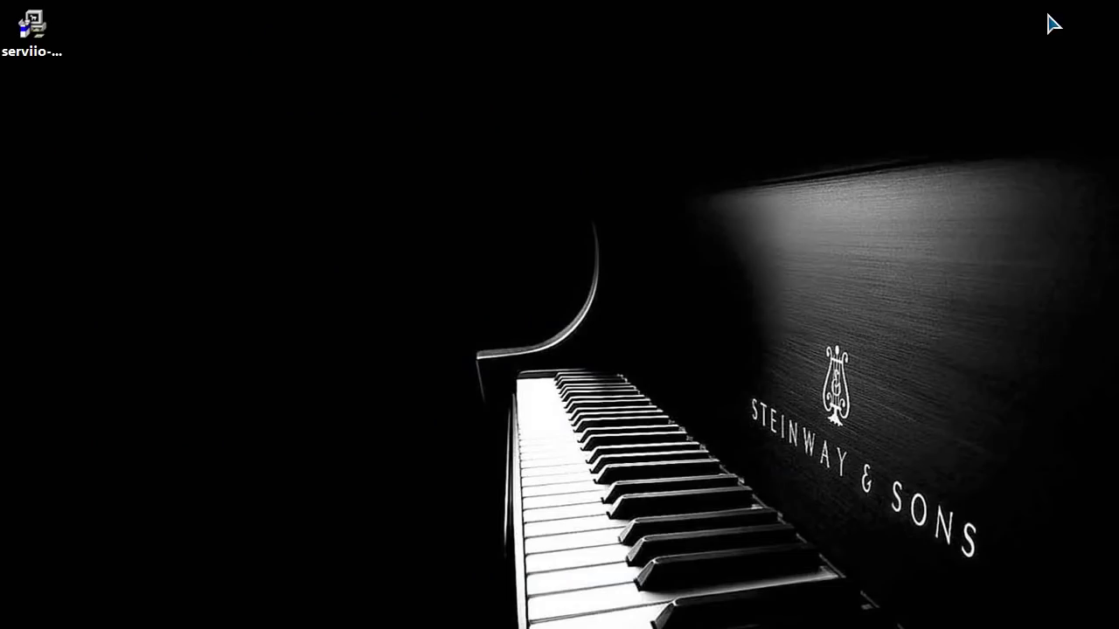
pyautogui.moveTo(41, 37); pyautogui.dragTo(67, 77)
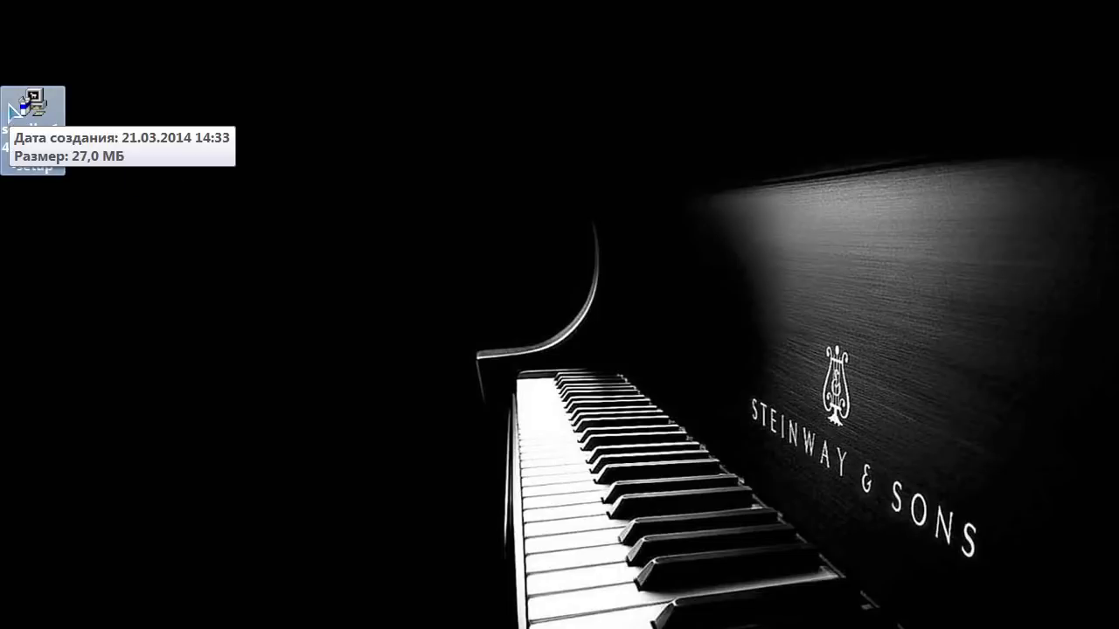
pyautogui.doubleClick(24, 110)
pyautogui.click(472, 275)
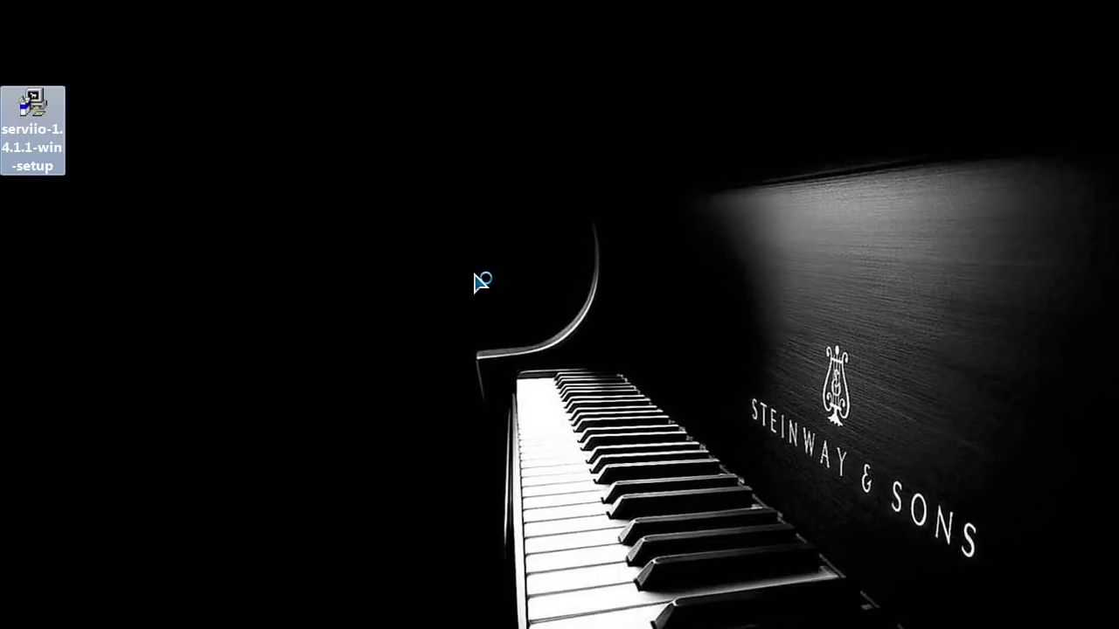
# Install Serviio into C:\Program Files\Serviio with the server and console components, and finish the setup wizard.
pyautogui.click(665, 354)
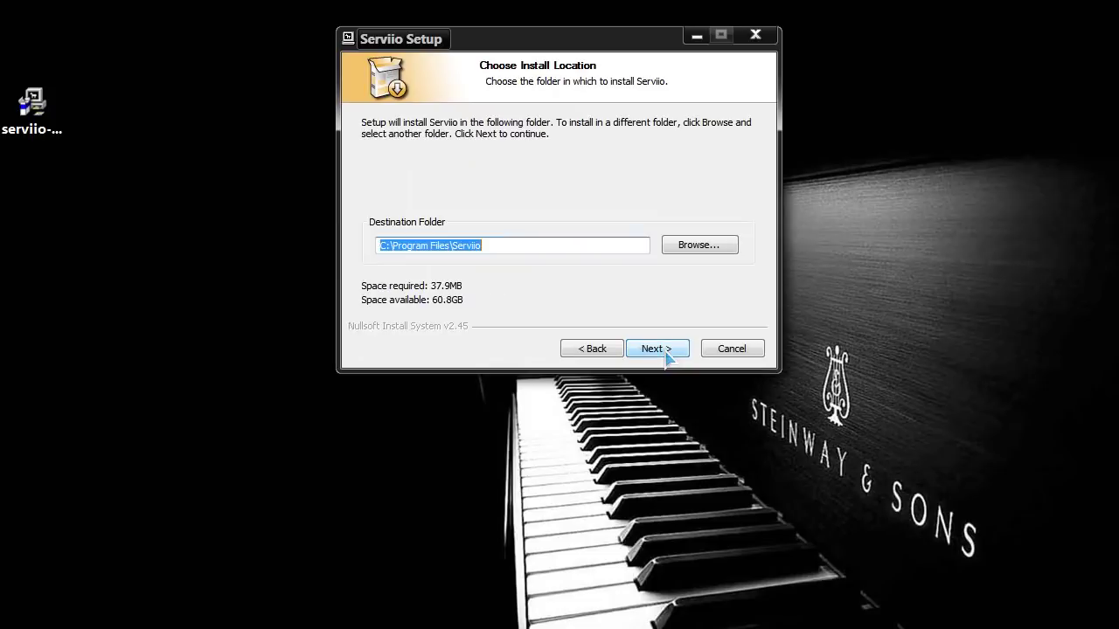
pyautogui.click(665, 354)
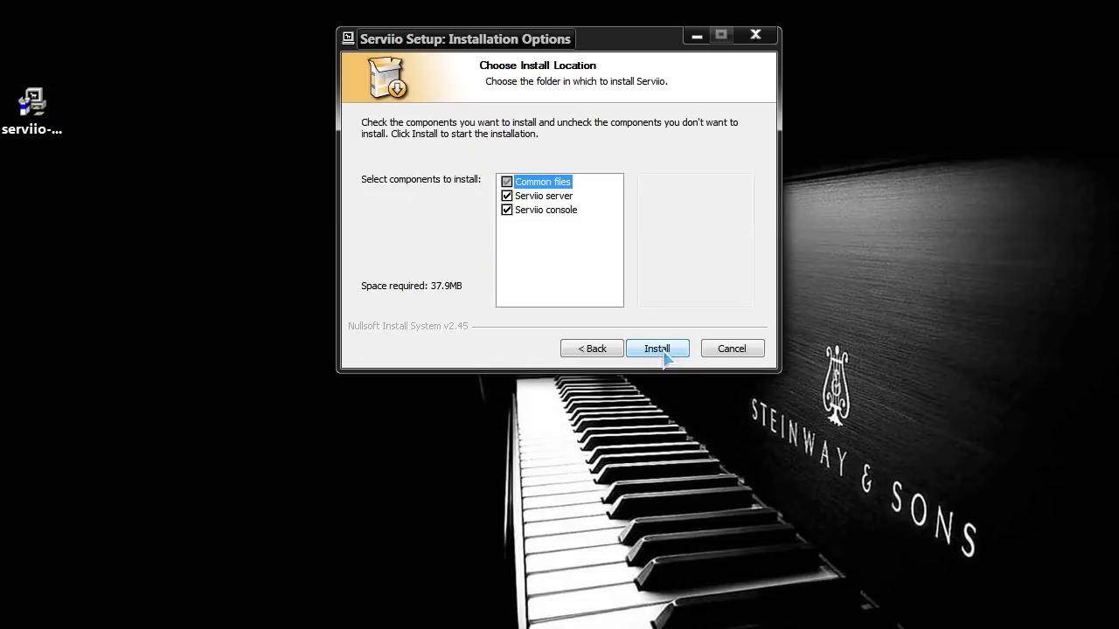
pyautogui.click(664, 354)
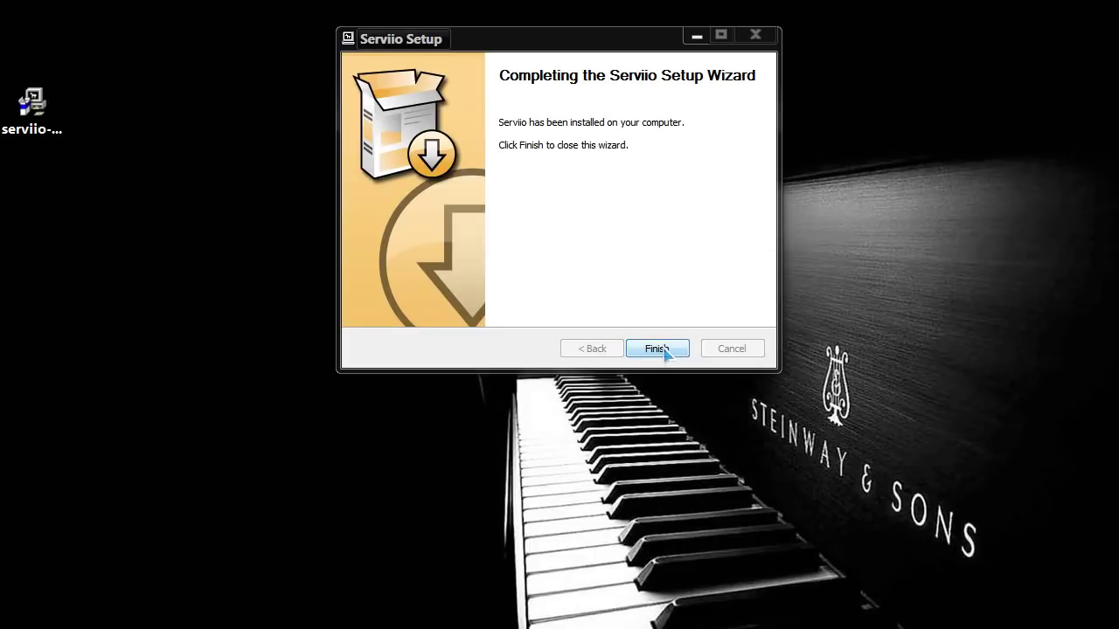
pyautogui.click(664, 349)
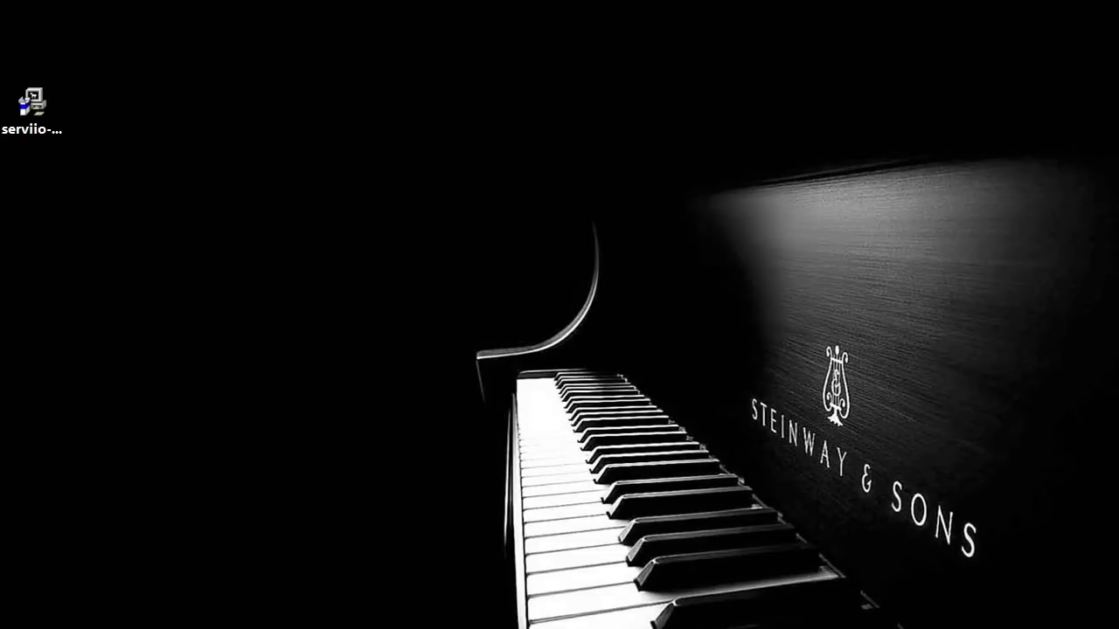
# Open the folder C:\Program Files\Serviio\bin in the file manager.
pyautogui.press('super+e')
pyautogui.doubleClick(275, 252)
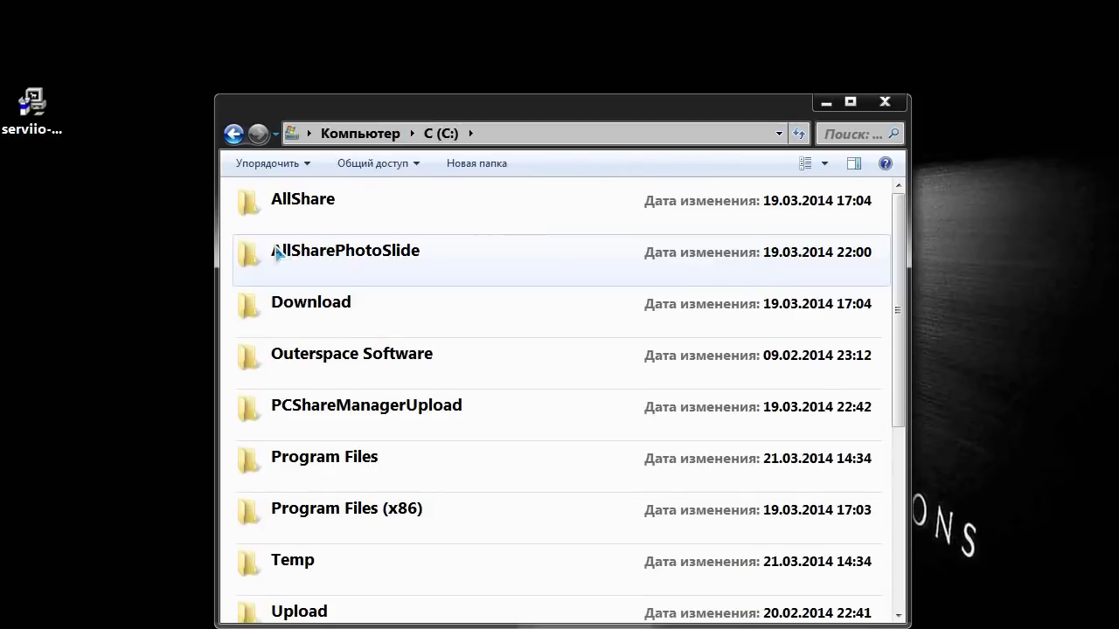
pyautogui.doubleClick(291, 459)
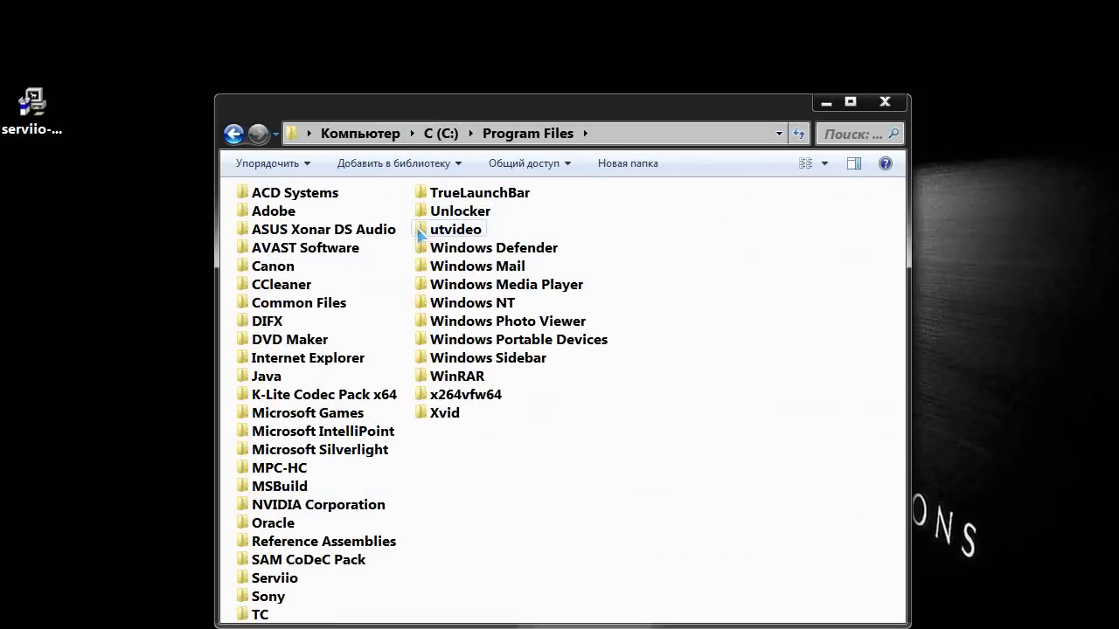
pyautogui.doubleClick(274, 578)
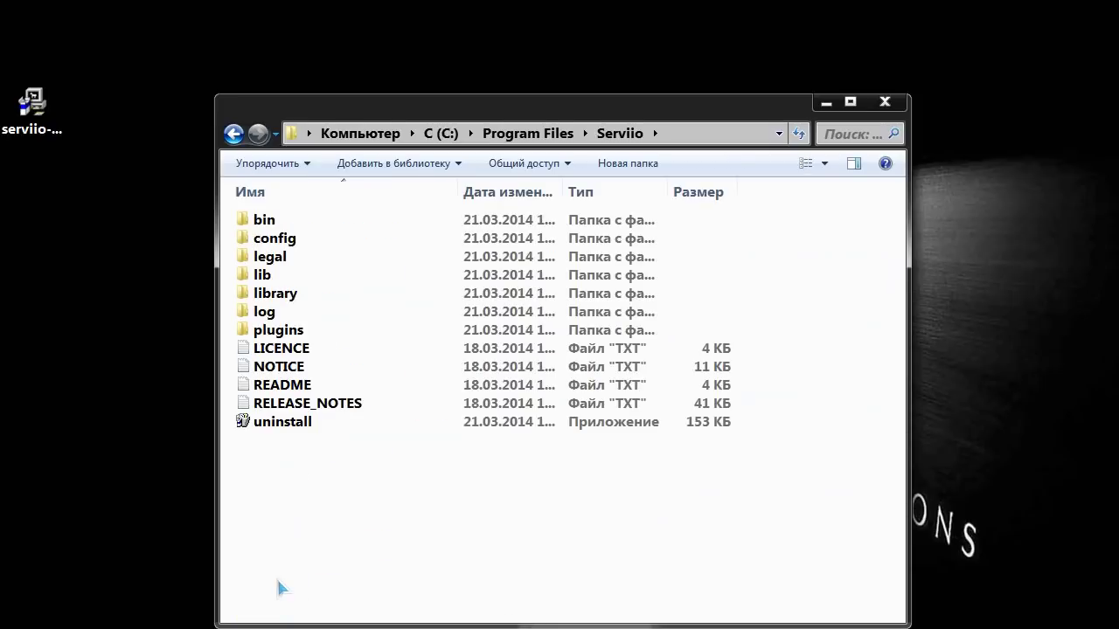
pyautogui.doubleClick(265, 222)
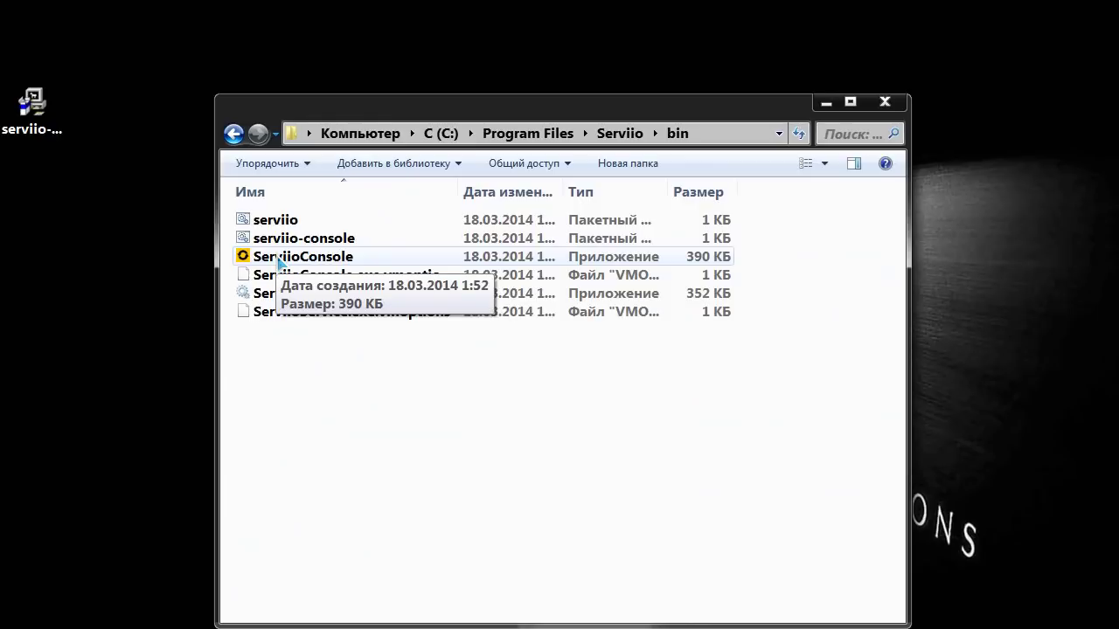
# Create a desktop shortcut for the ServiioConsole application and show the desktop.
pyautogui.rightClick(277, 259)
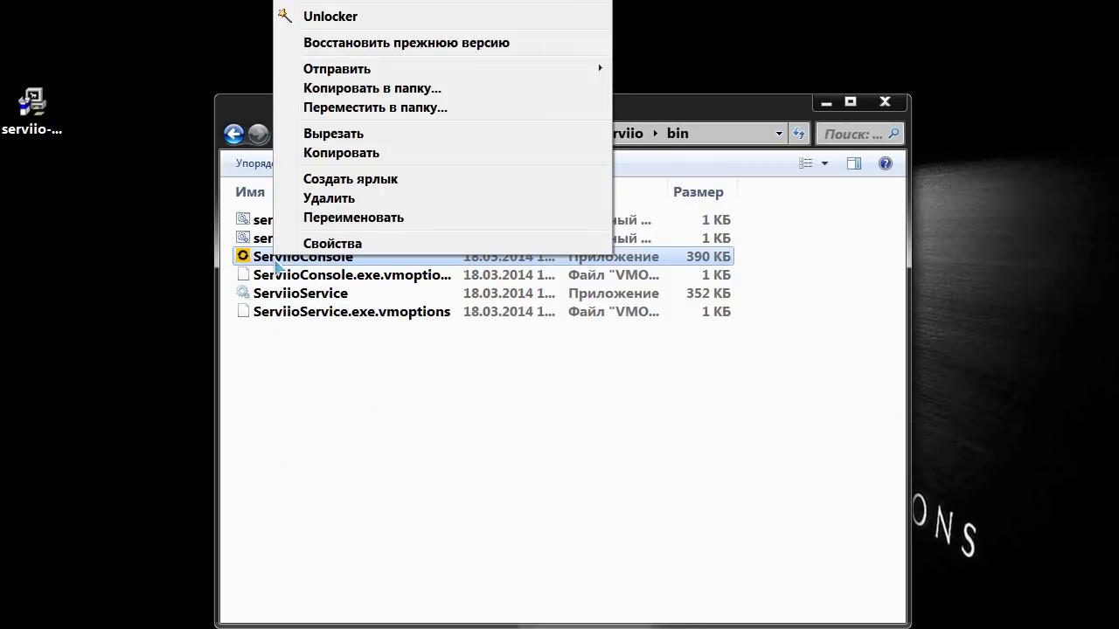
pyautogui.moveTo(349, 68)
pyautogui.click(748, 108)
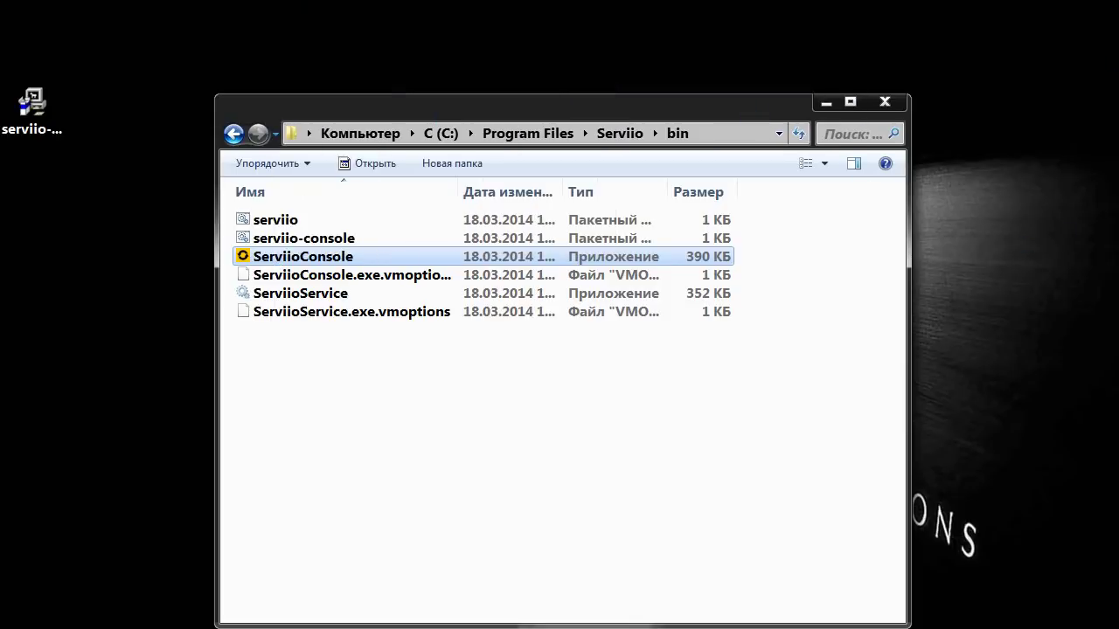
pyautogui.press('super+d')
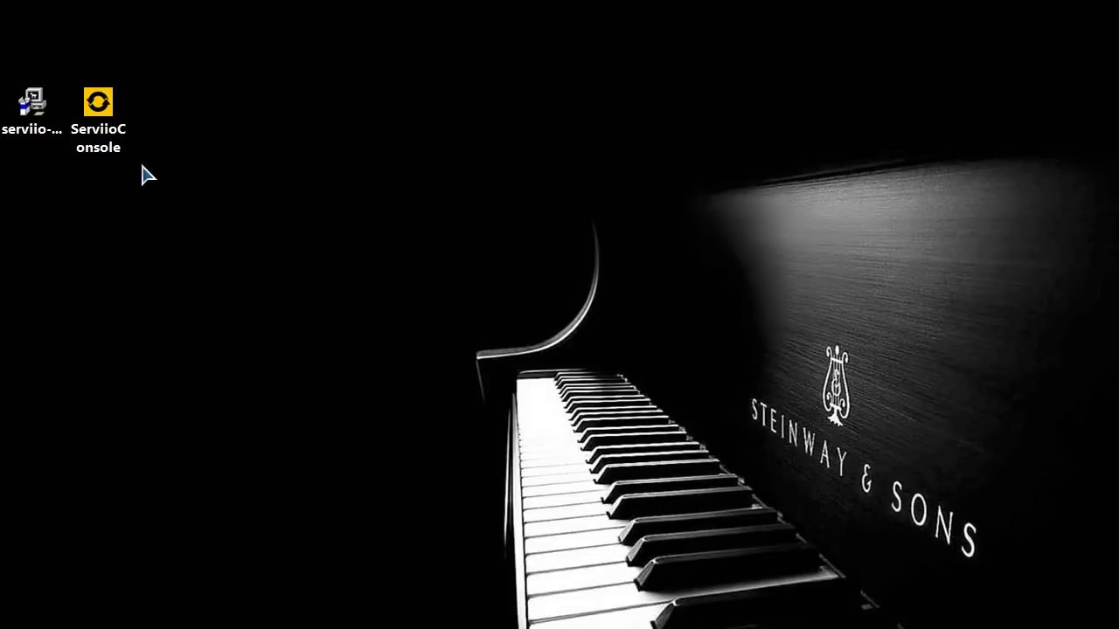
pyautogui.click(107, 98)
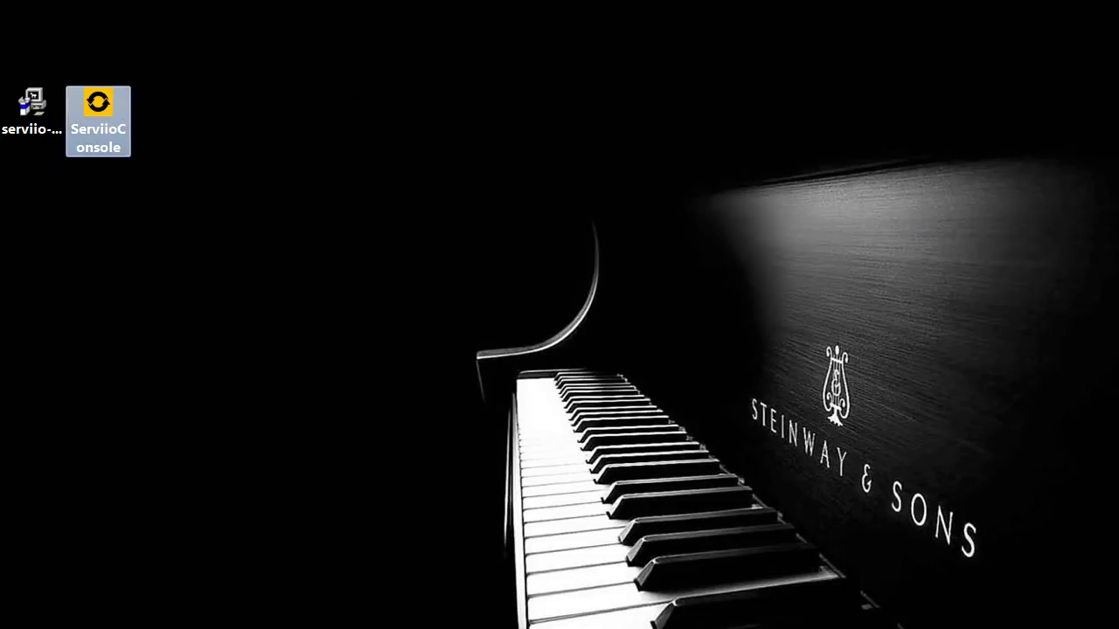
pyautogui.click(833, 367)
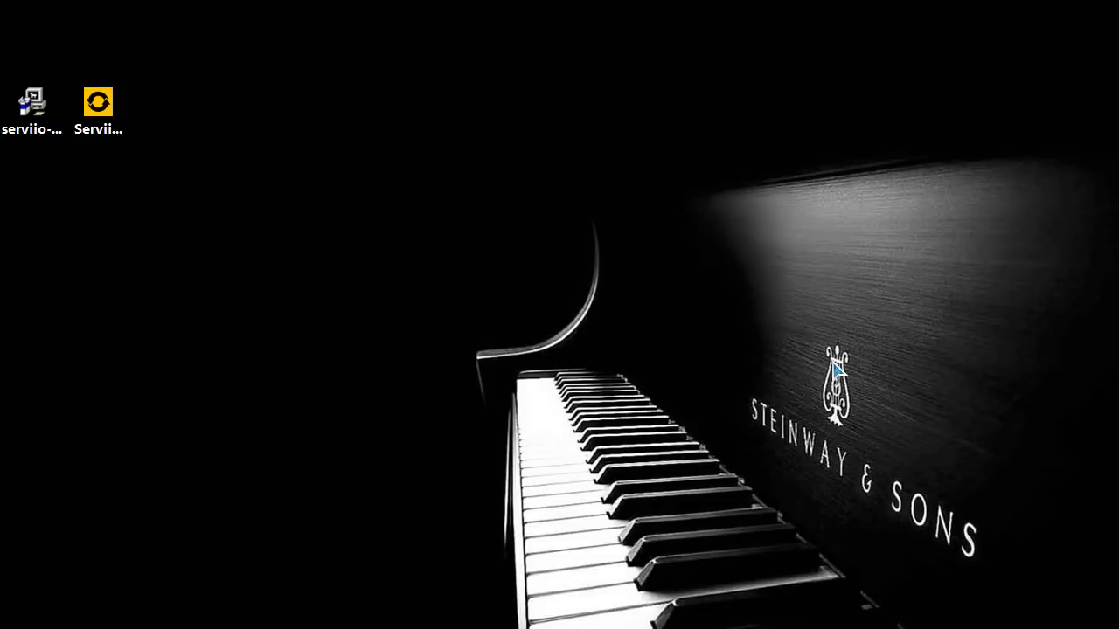
# Open the Serviio console from its system tray icon, set the console's preferred language to Russian and save.
pyautogui.rightClick(913, 628)
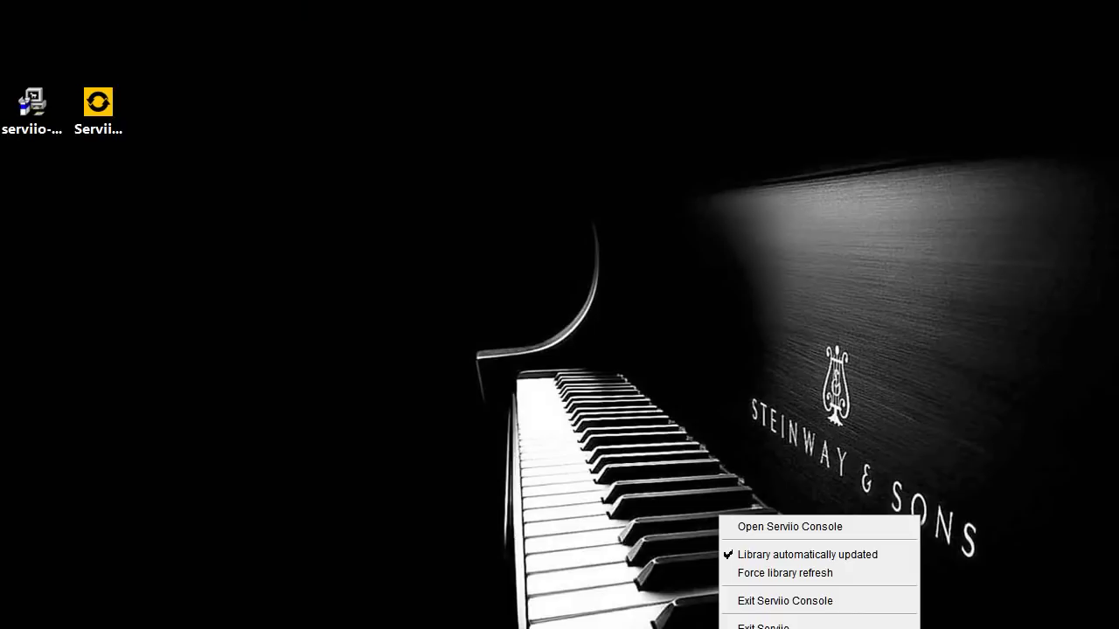
pyautogui.click(826, 529)
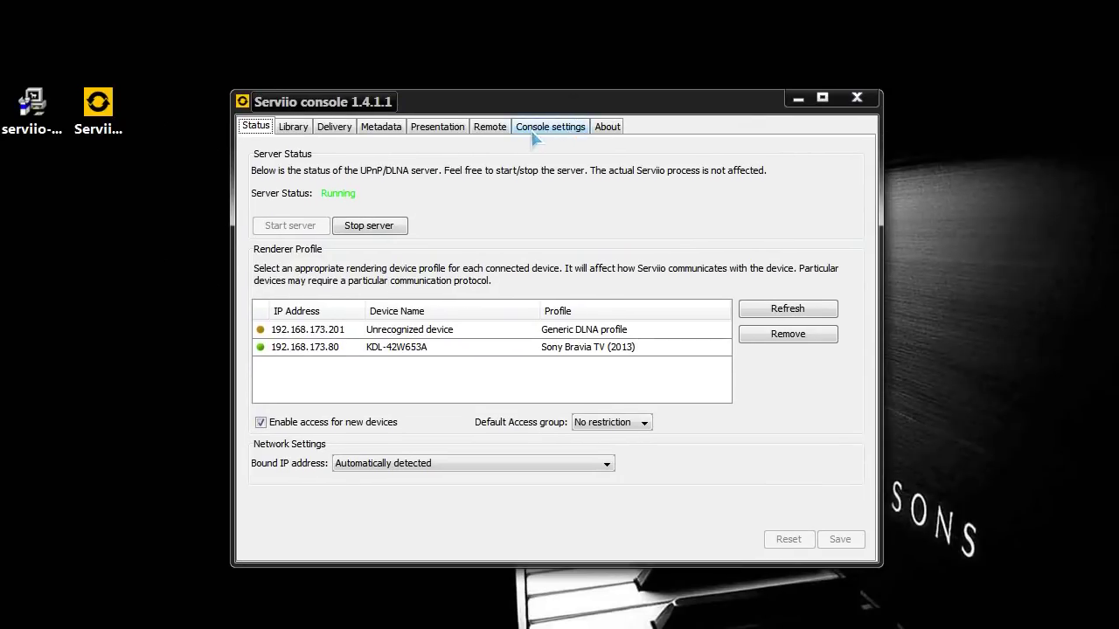
pyautogui.click(550, 135)
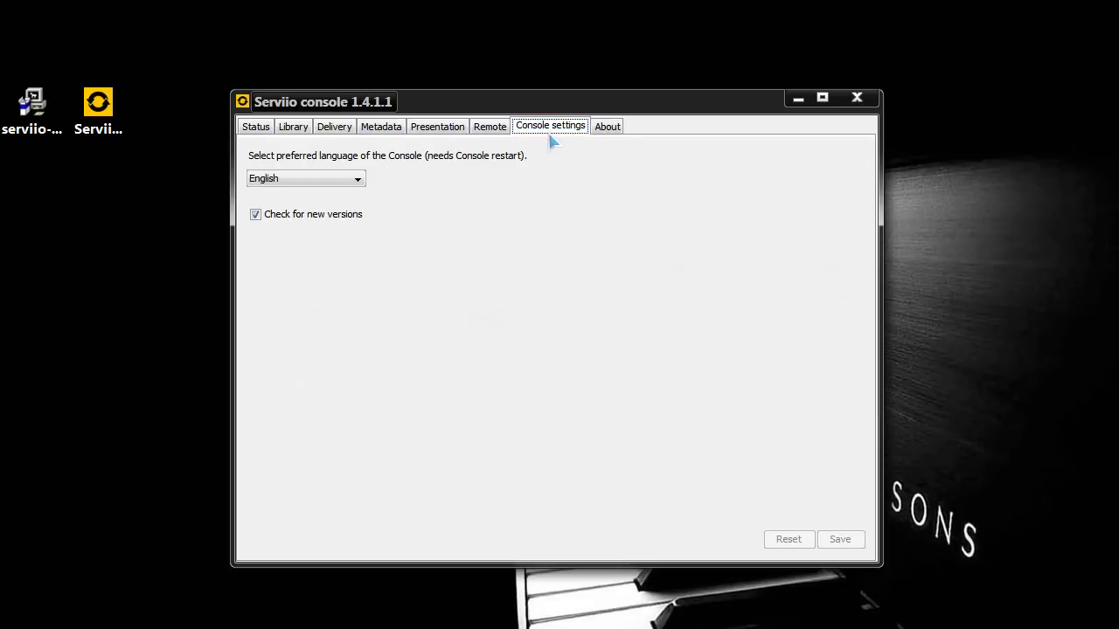
pyautogui.click(354, 182)
pyautogui.moveTo(363, 224); pyautogui.dragTo(359, 263)
pyautogui.click(300, 252)
pyautogui.click(841, 540)
# Set the preferred language of the device browsing menu to Русский язык and save the presentation settings.
pyautogui.click(432, 131)
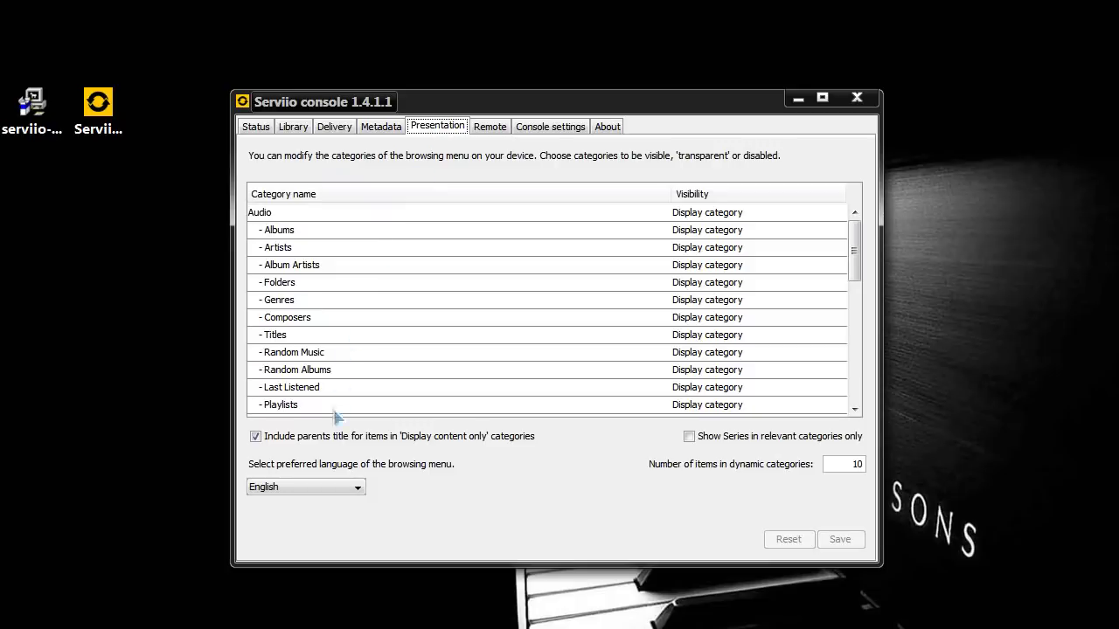
pyautogui.click(316, 488)
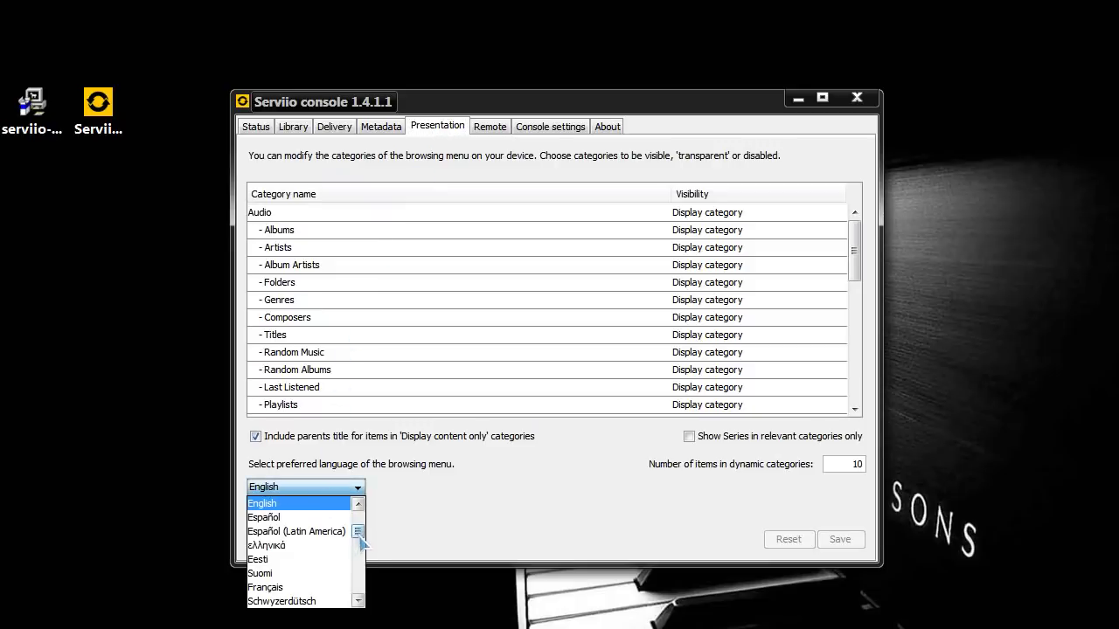
pyautogui.moveTo(357, 531); pyautogui.dragTo(359, 573)
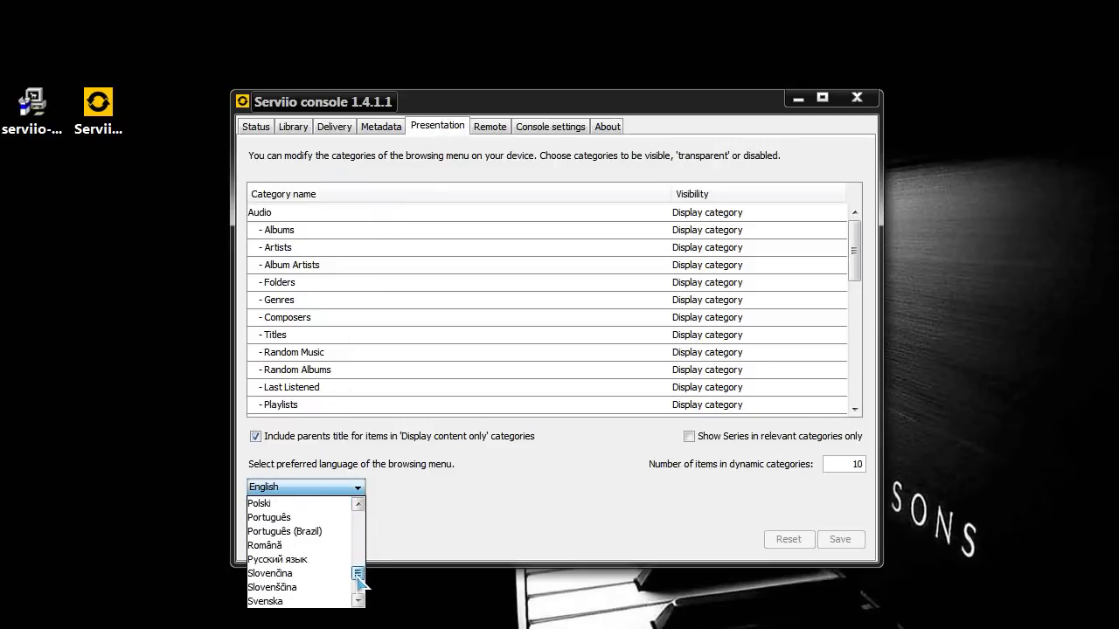
pyautogui.click(317, 559)
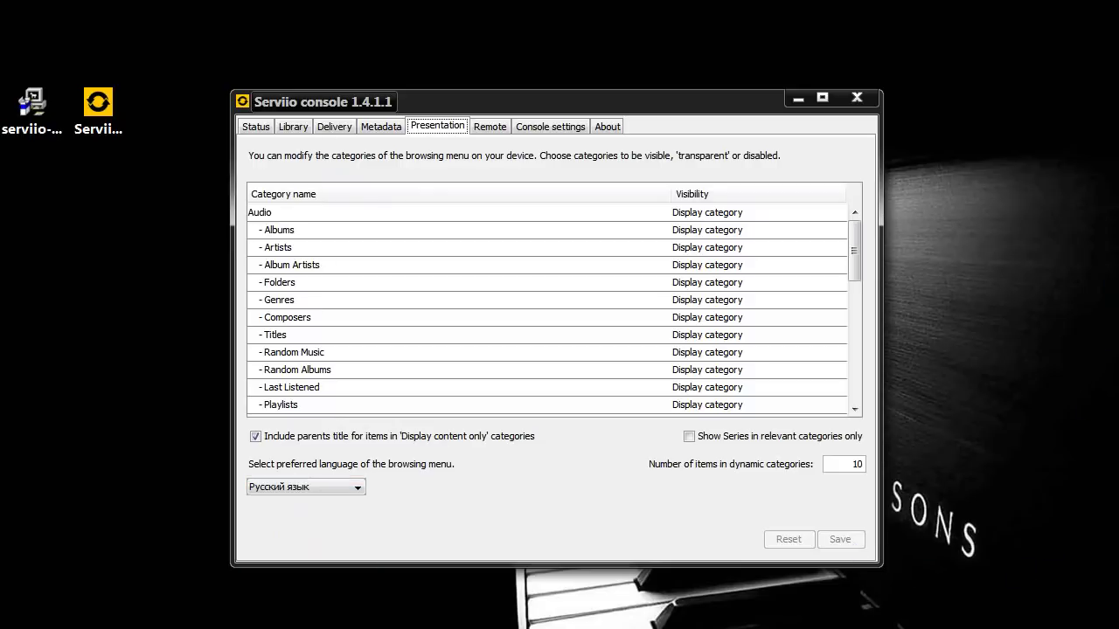
# Set the preferred language for video descriptive metadata to Русский язык and save.
pyautogui.click(385, 132)
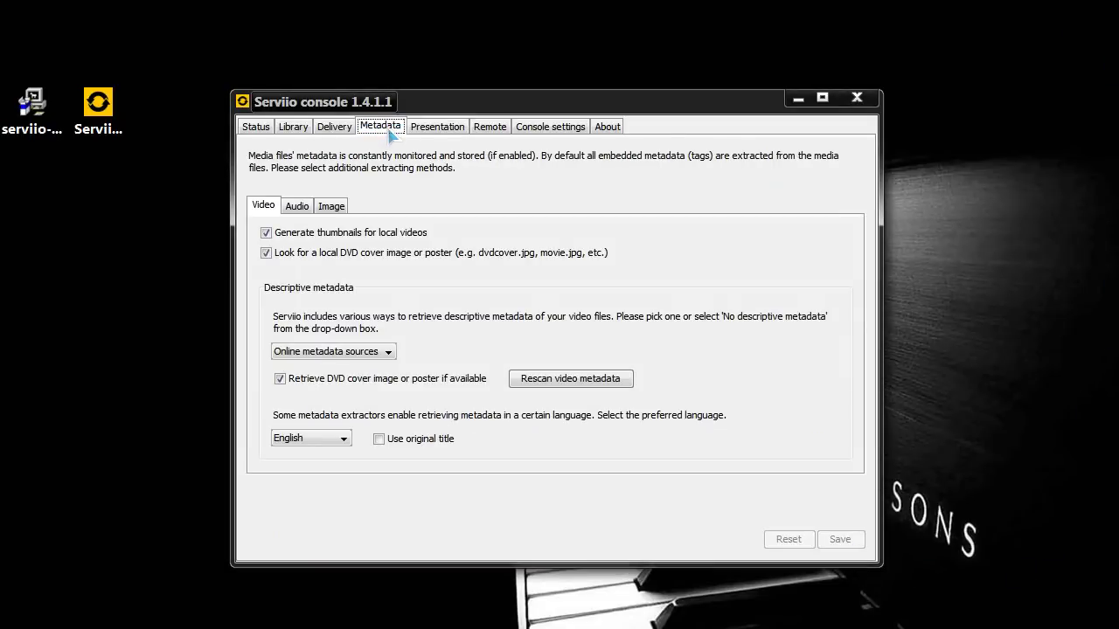
pyautogui.click(347, 440)
pyautogui.moveTo(345, 494); pyautogui.dragTo(348, 529)
pyautogui.click(302, 525)
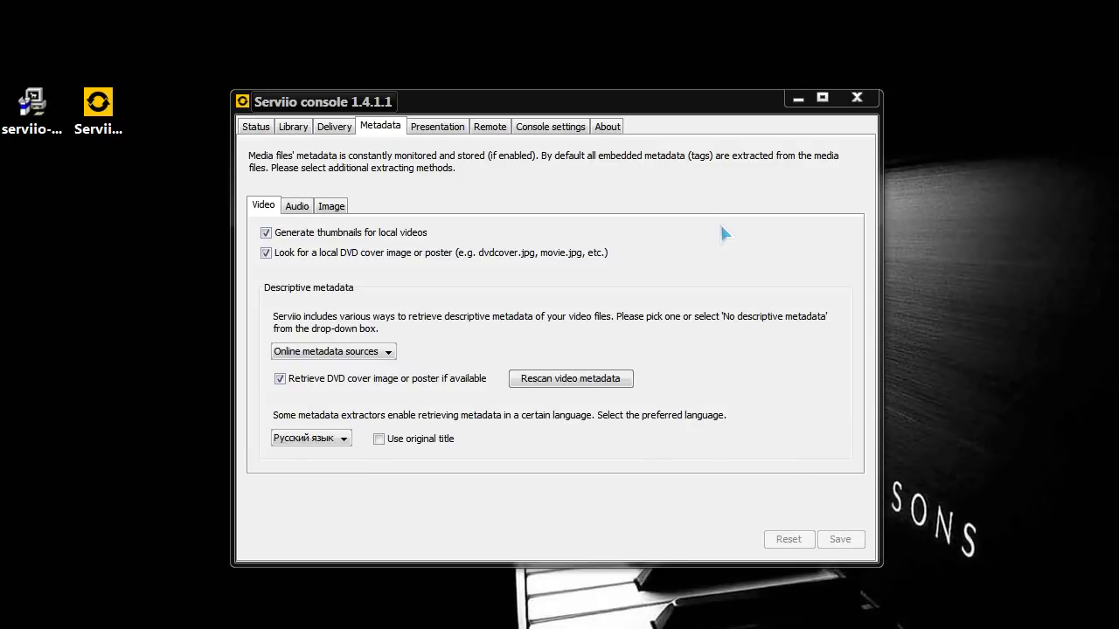
# Close and restart the Serviio console to apply the new interface language, and reposition its window.
pyautogui.click(856, 98)
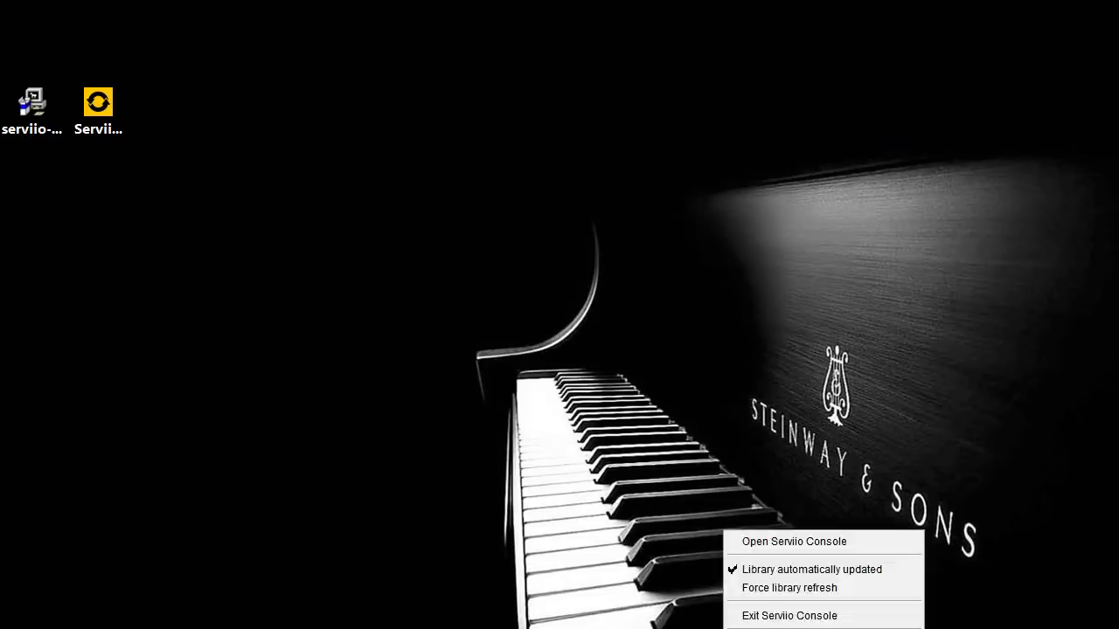
pyautogui.click(549, 389)
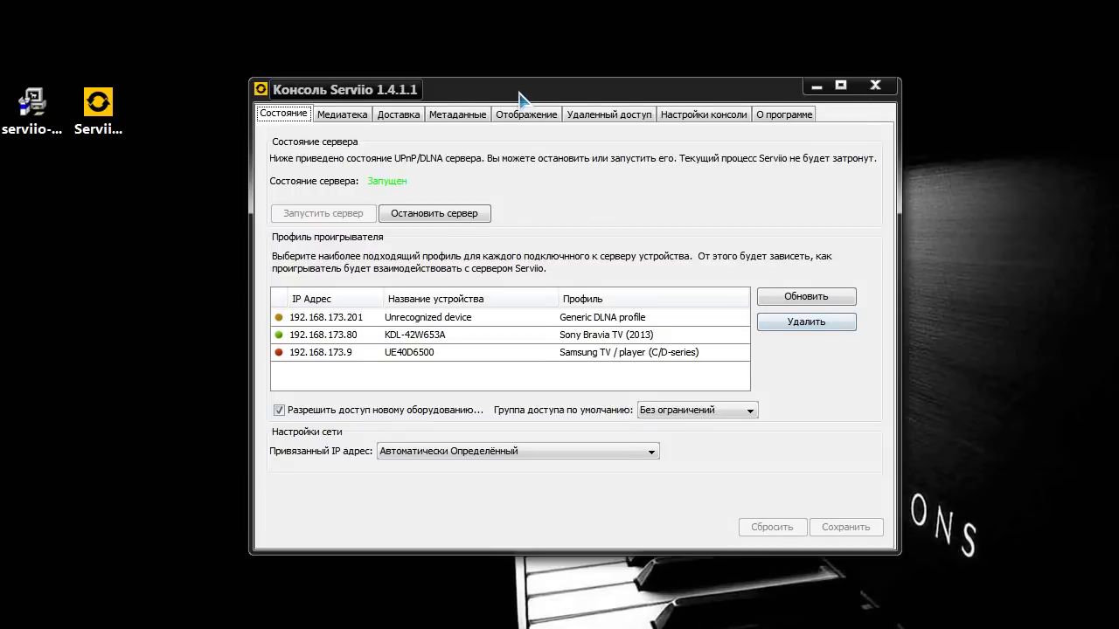
pyautogui.moveTo(518, 98); pyautogui.dragTo(470, 80)
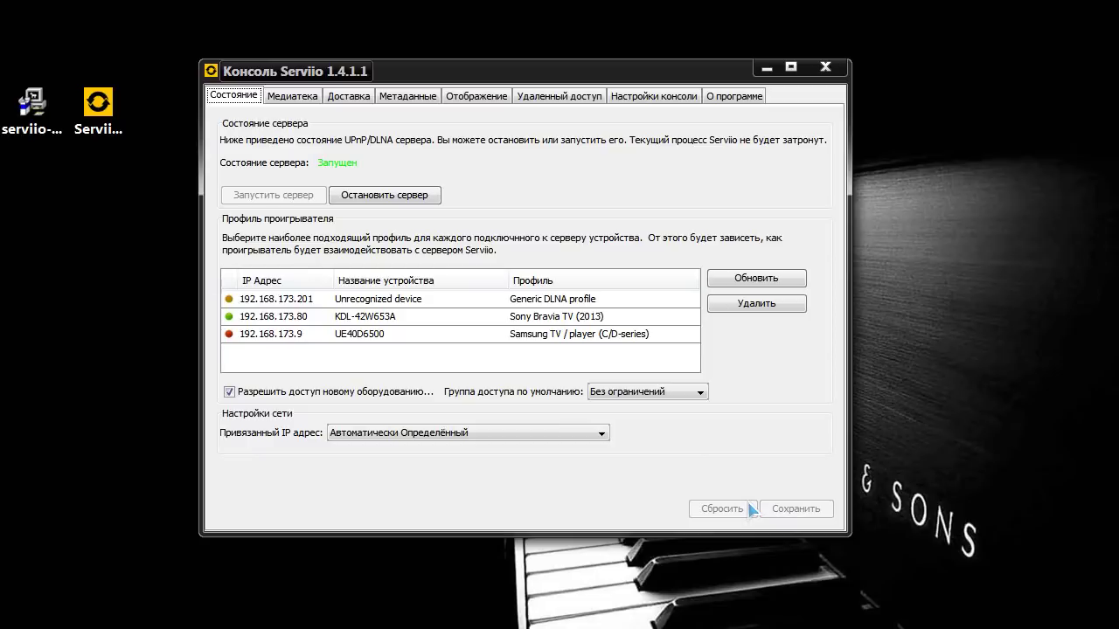
# Add the folder D:\ВИДЕО\RIP to the media library's published folders and share its video files with descriptive metadata.
pyautogui.click(303, 100)
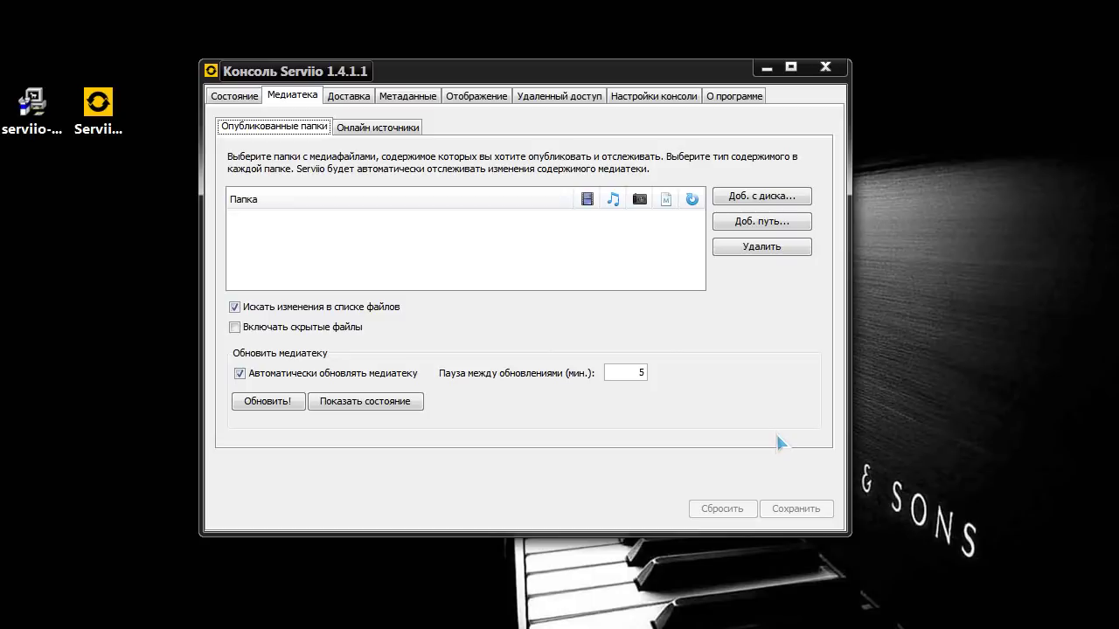
pyautogui.click(781, 204)
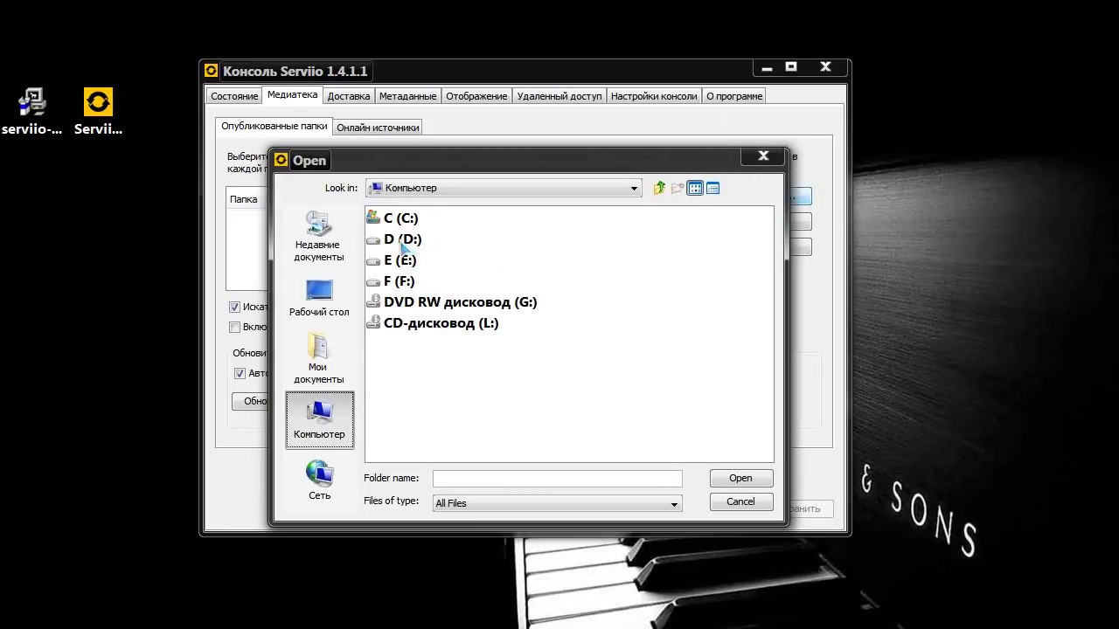
pyautogui.click(403, 241)
pyautogui.doubleClick(403, 242)
pyautogui.click(403, 241)
pyautogui.doubleClick(403, 242)
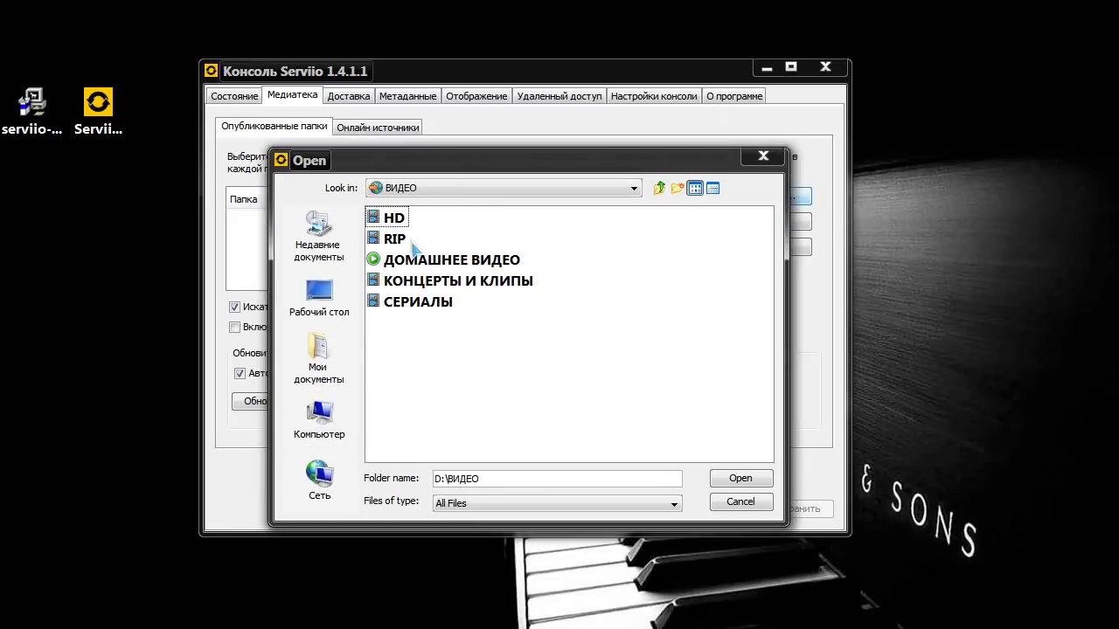
pyautogui.click(396, 241)
pyautogui.click(741, 479)
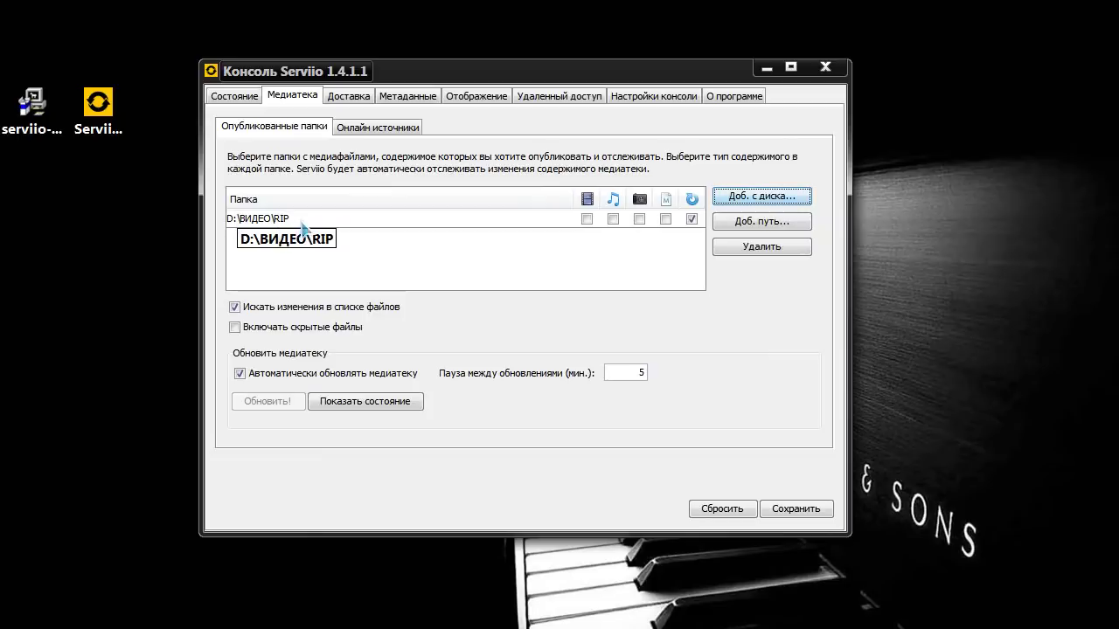
pyautogui.click(587, 219)
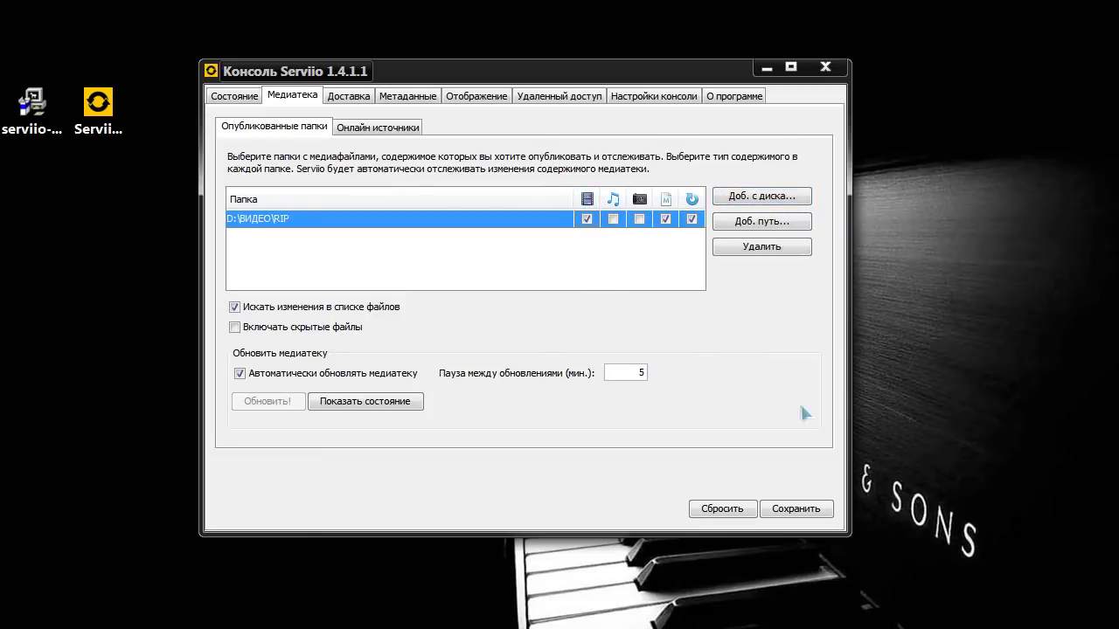
pyautogui.click(991, 483)
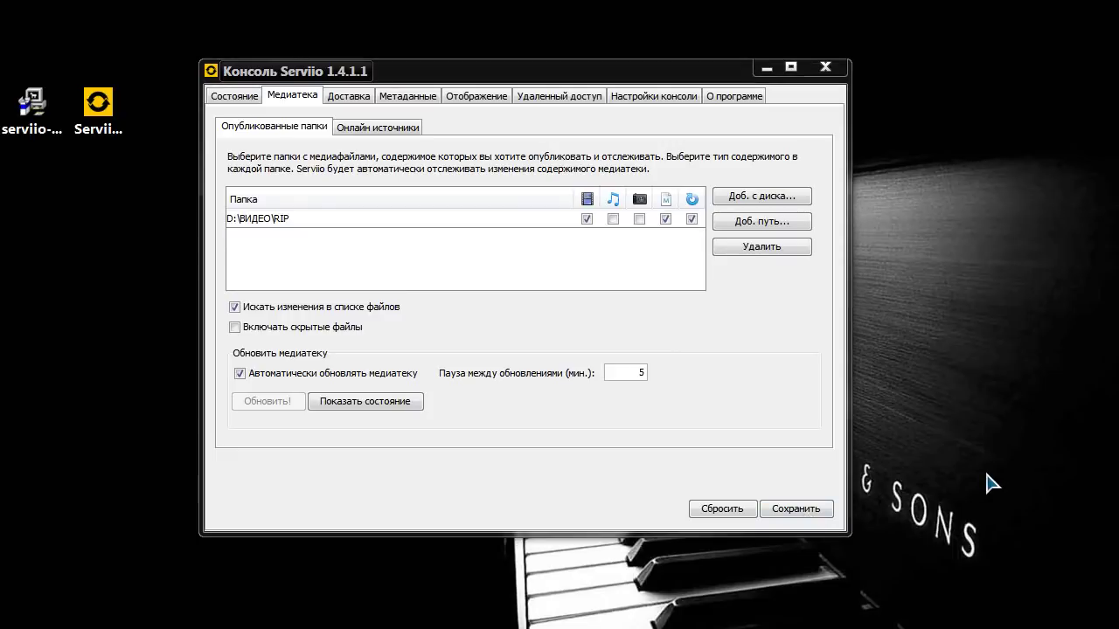
# Add the folder D:\МУЗЫКА\2014 to the published folders, share its audio files and save the library settings.
pyautogui.click(782, 201)
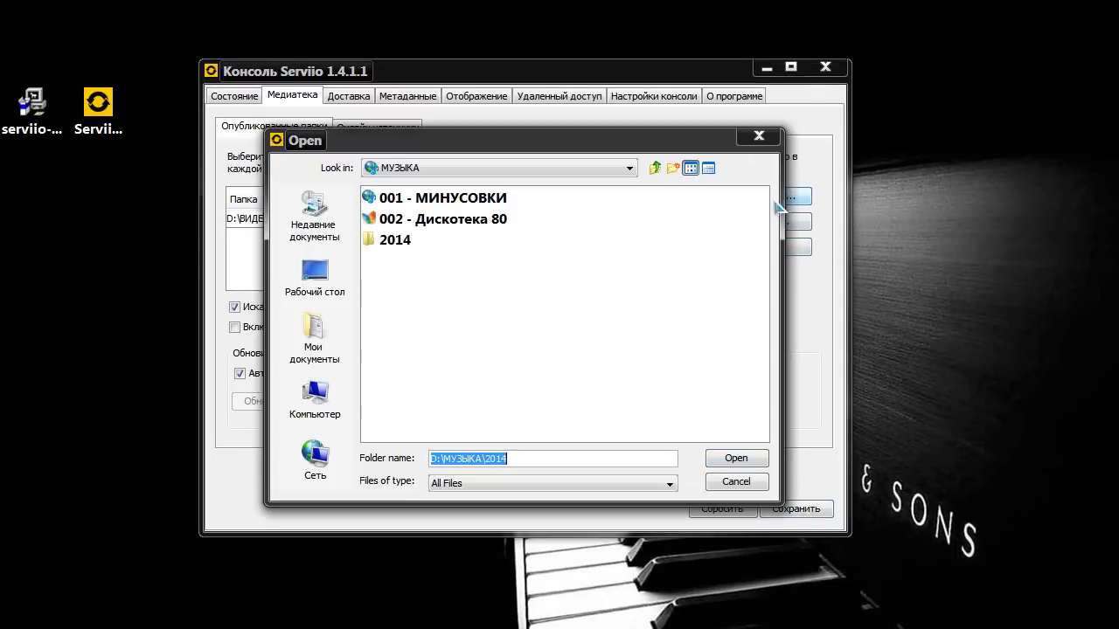
pyautogui.click(391, 239)
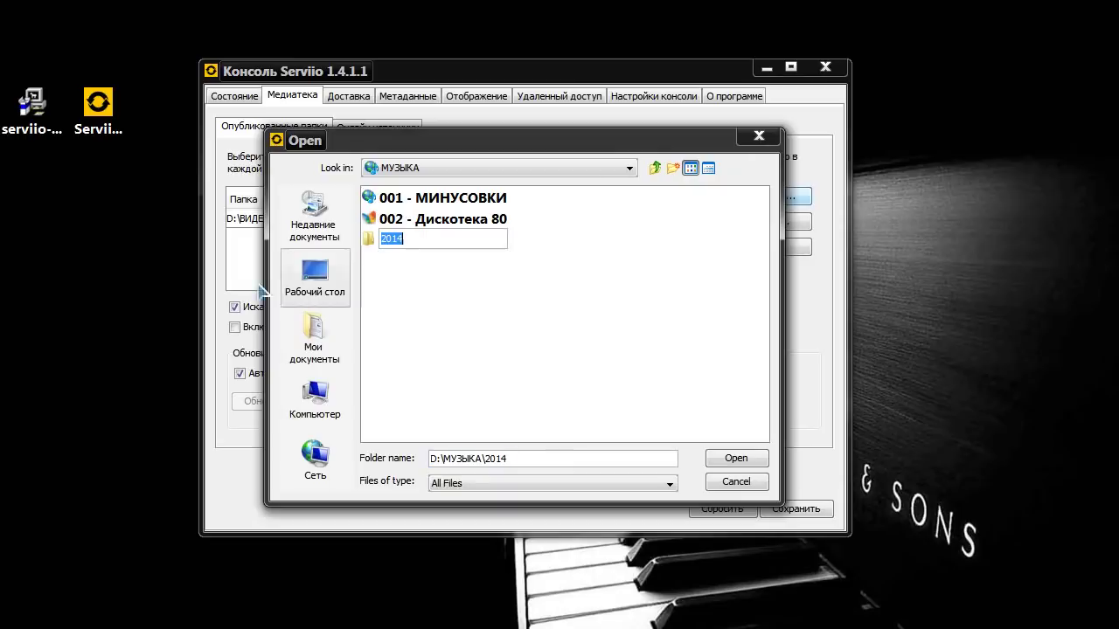
pyautogui.click(741, 461)
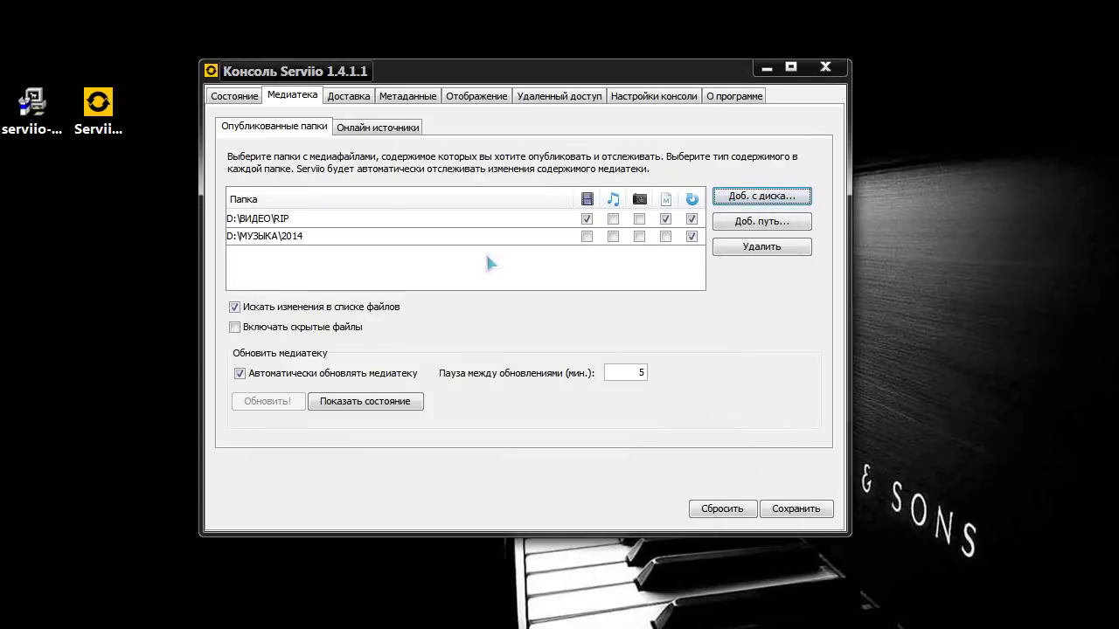
pyautogui.click(613, 238)
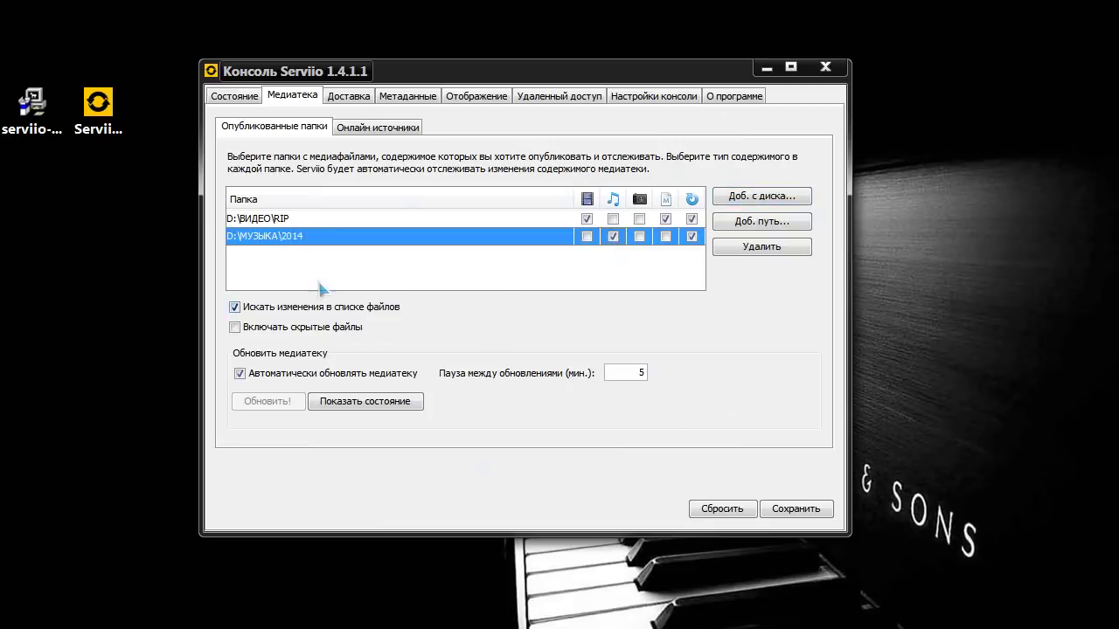
pyautogui.click(813, 514)
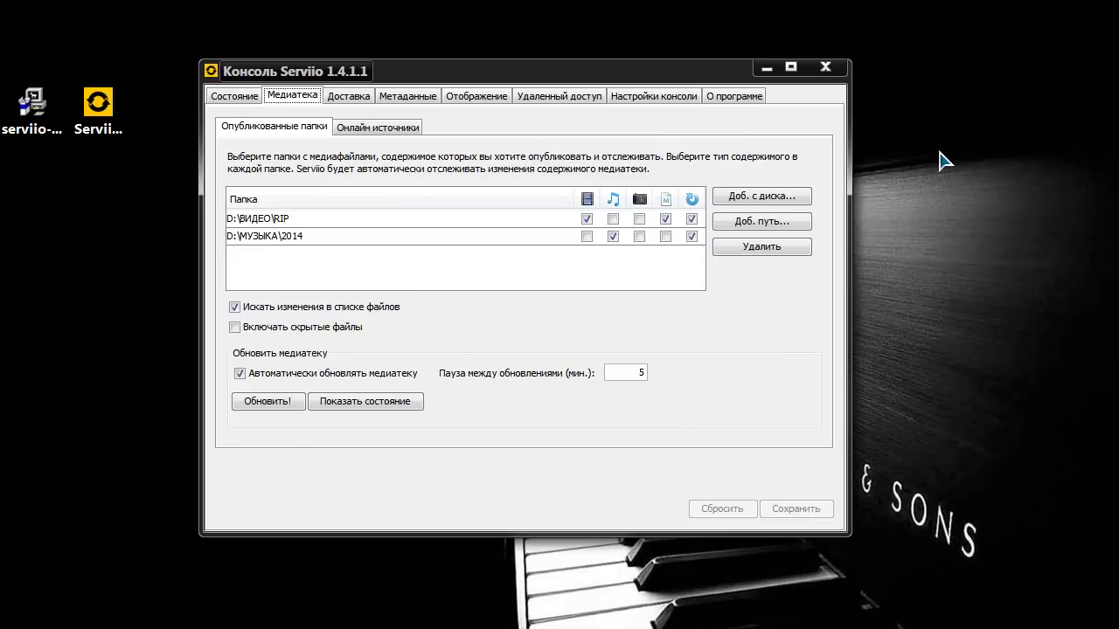
# Publish E:\002 - ФОТО - ОБЩЕЕ\2560x1600 - Абстракция ! as an image folder, then save and refresh the media library.
pyautogui.click(789, 203)
pyautogui.click(314, 398)
pyautogui.click(395, 241)
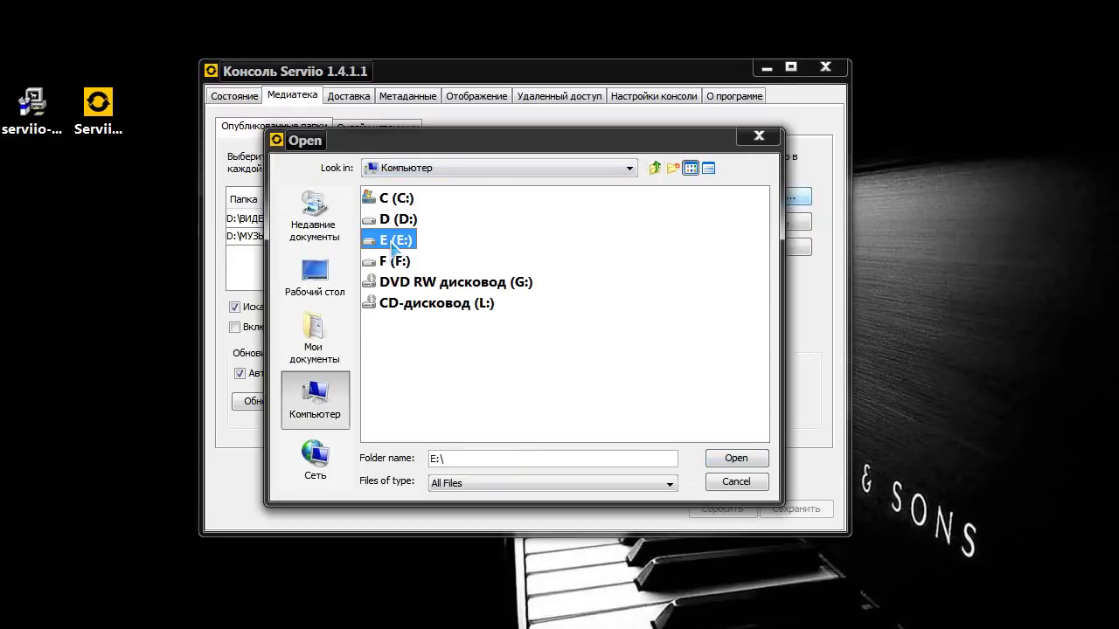
pyautogui.doubleClick(393, 243)
pyautogui.doubleClick(404, 221)
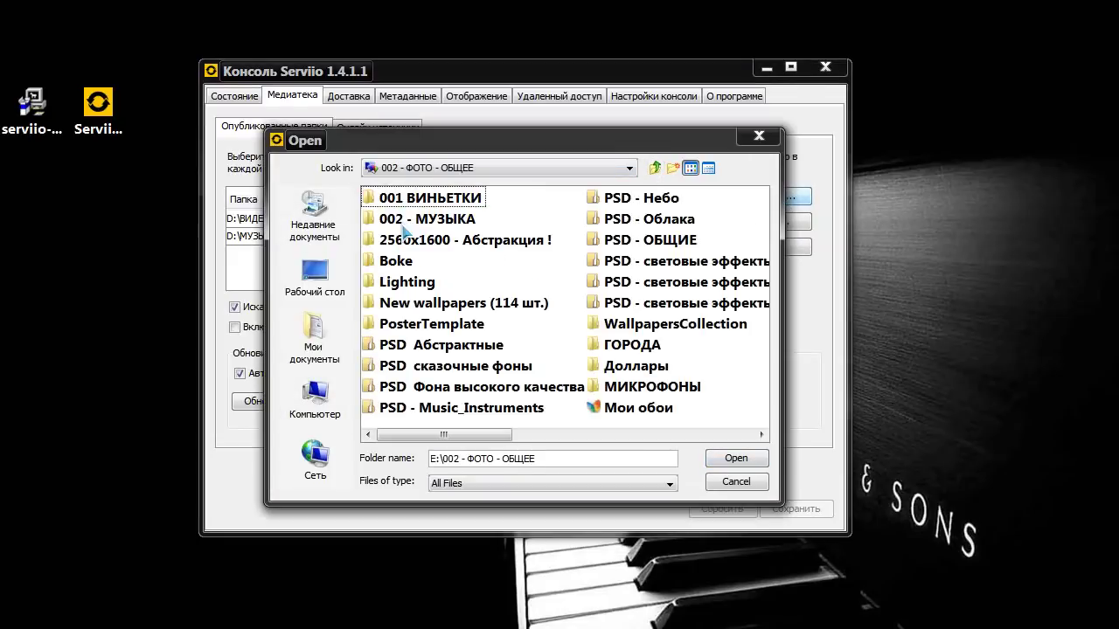
pyautogui.click(370, 243)
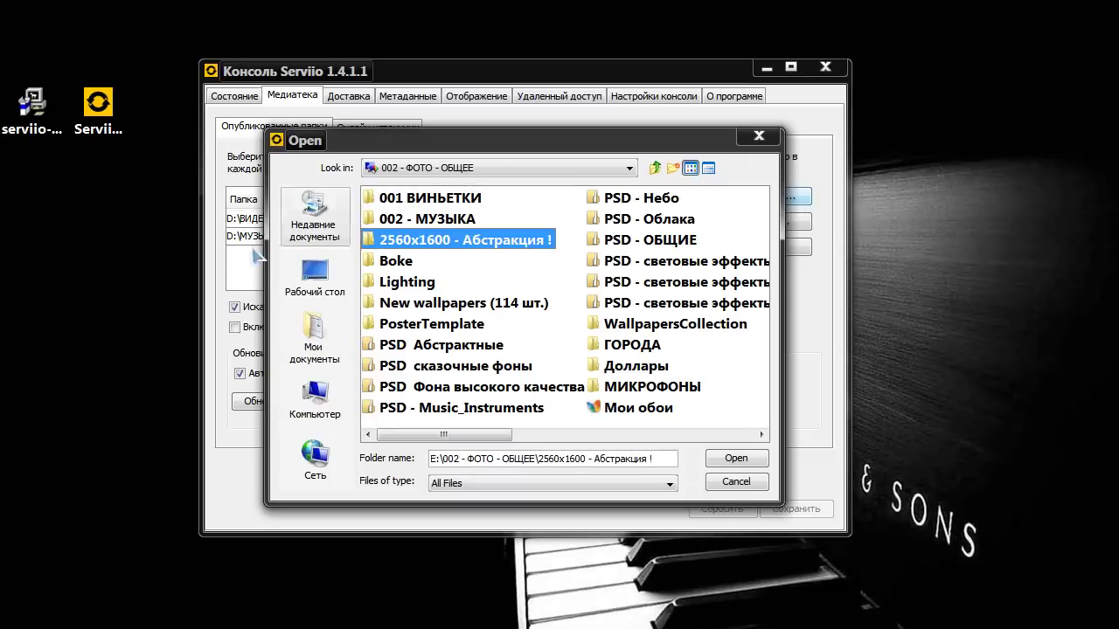
pyautogui.click(731, 460)
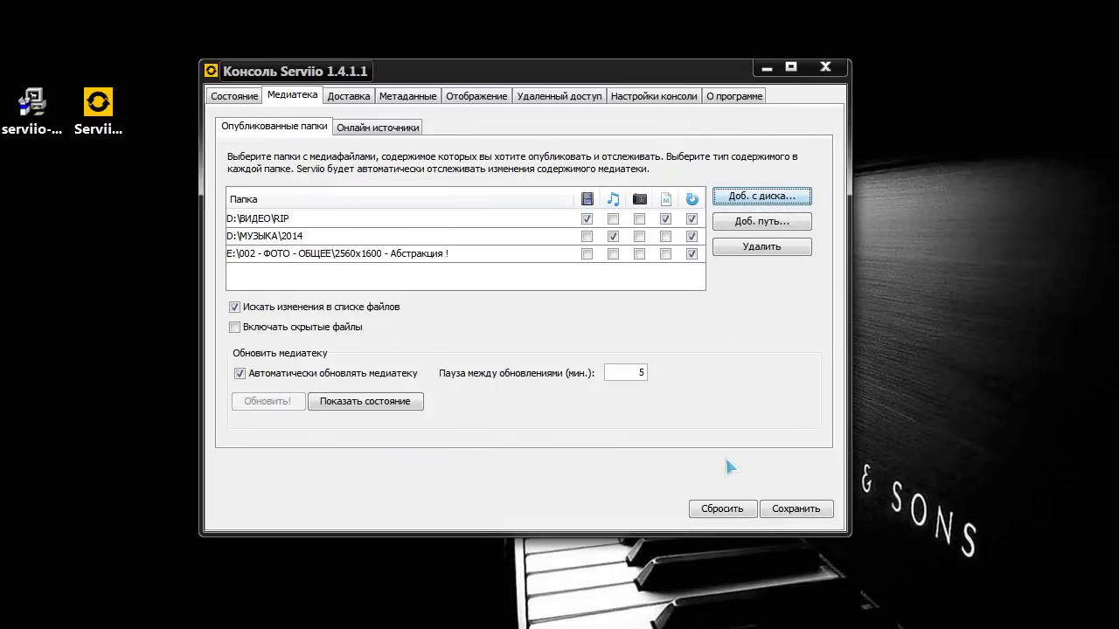
pyautogui.click(639, 254)
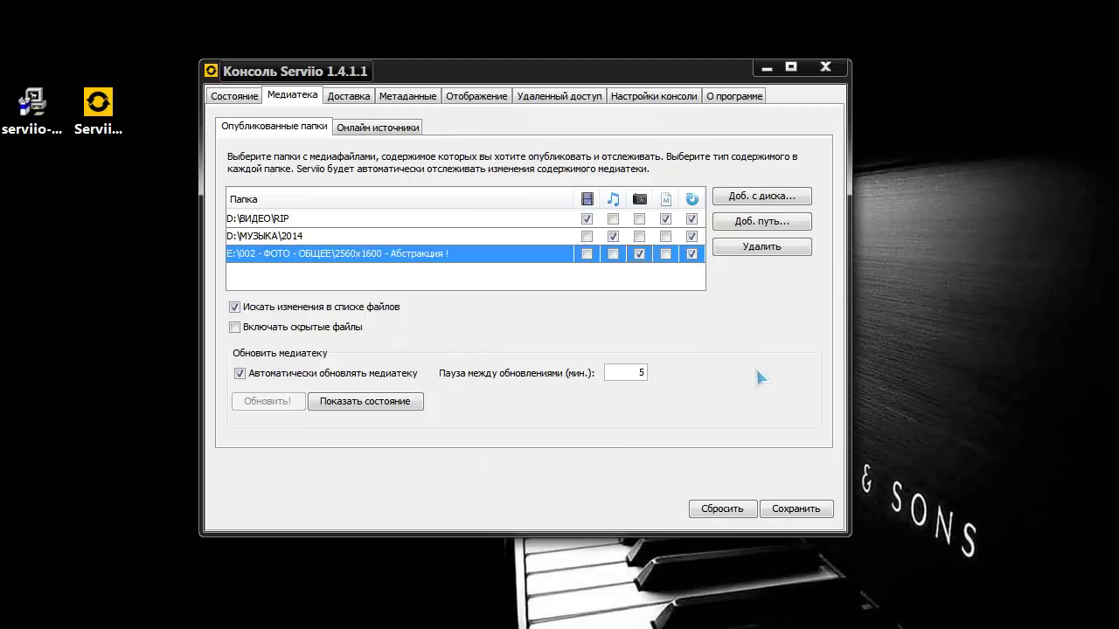
pyautogui.click(795, 510)
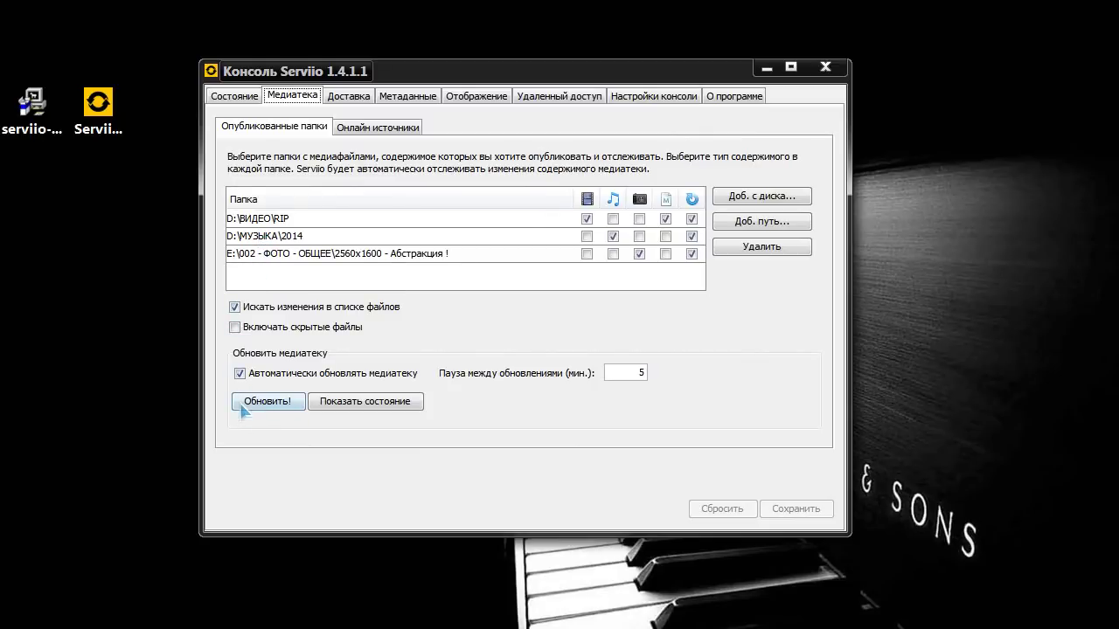
pyautogui.click(279, 405)
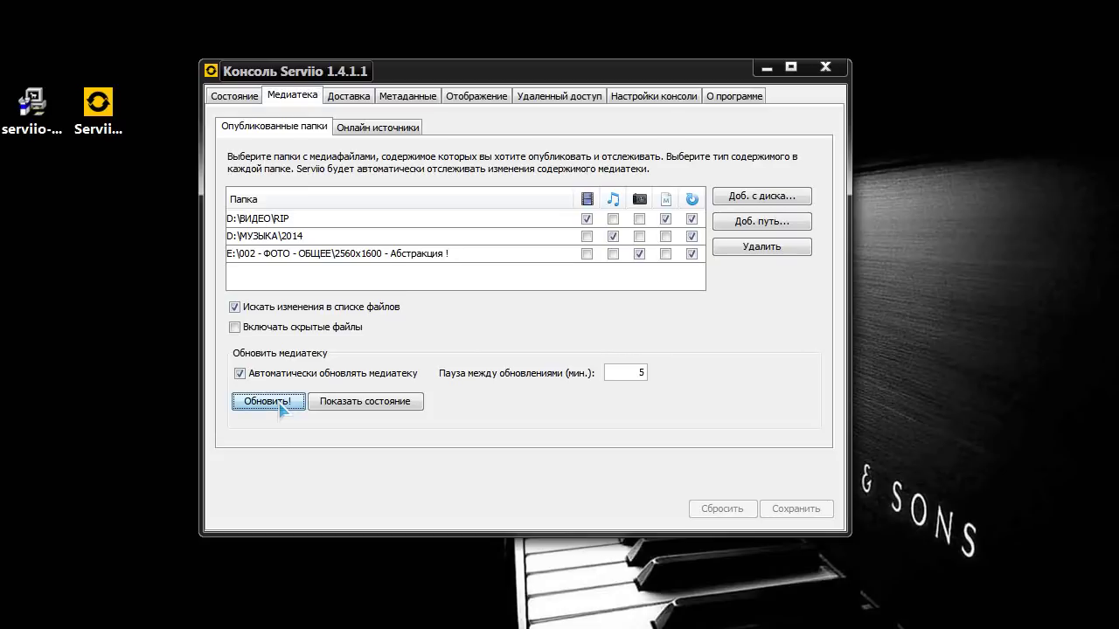
pyautogui.click(1080, 178)
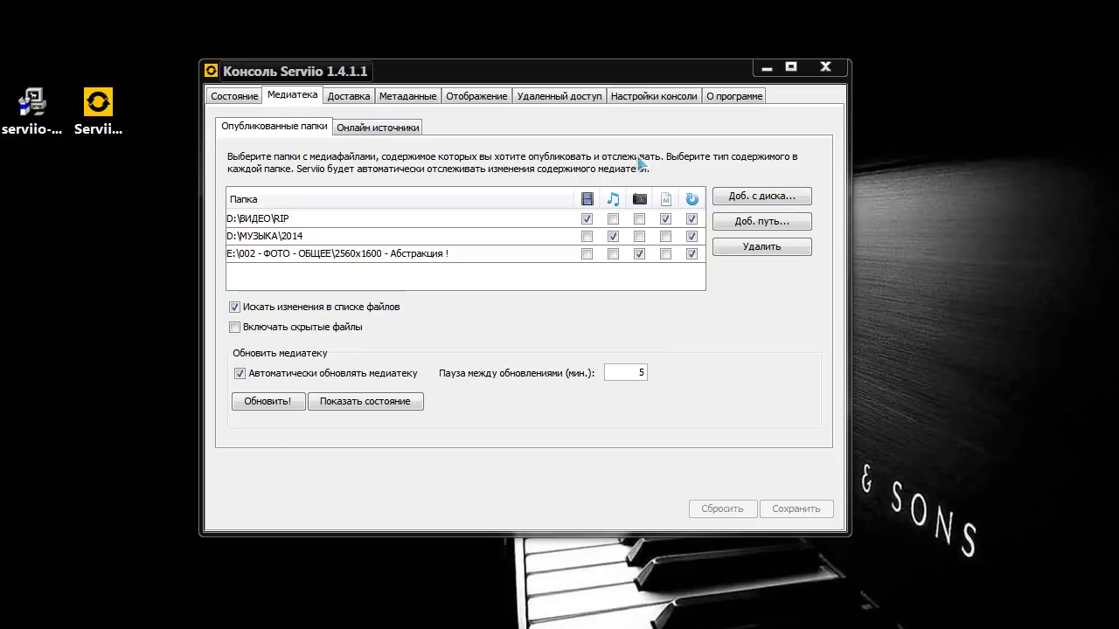
# Examine the media library's online sources and the parameters for adding an online resource, without adding one.
pyautogui.click(371, 131)
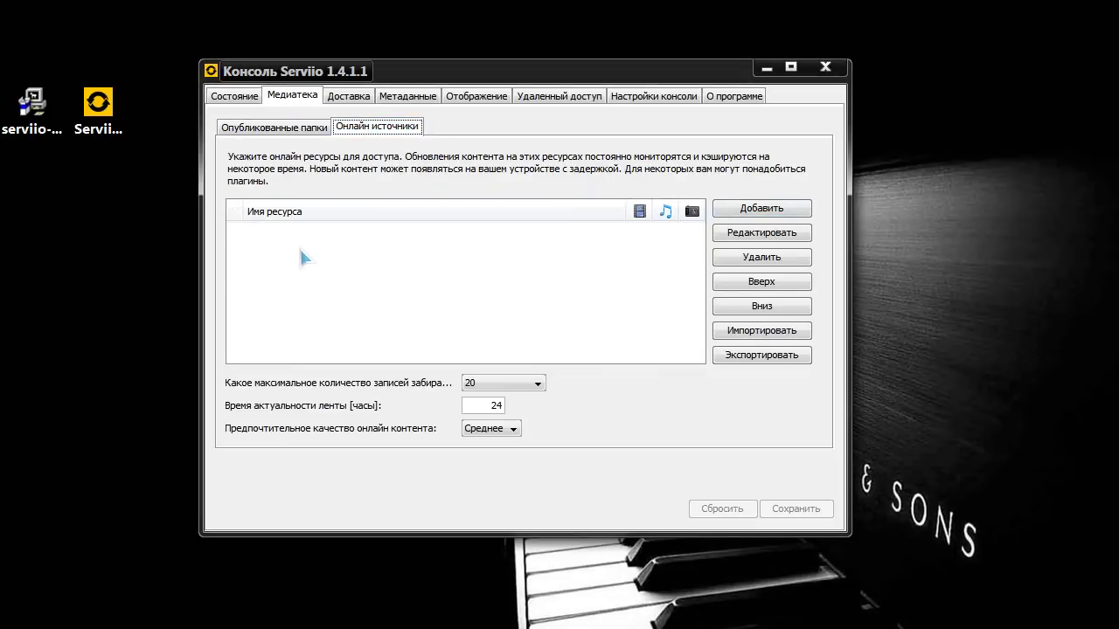
pyautogui.click(761, 209)
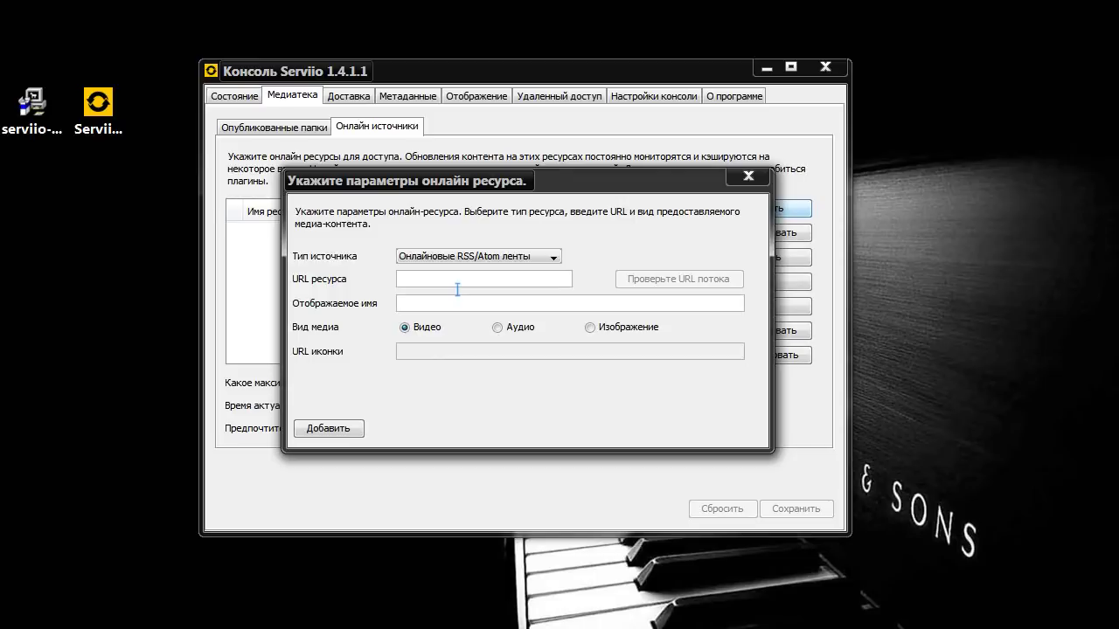
pyautogui.click(748, 176)
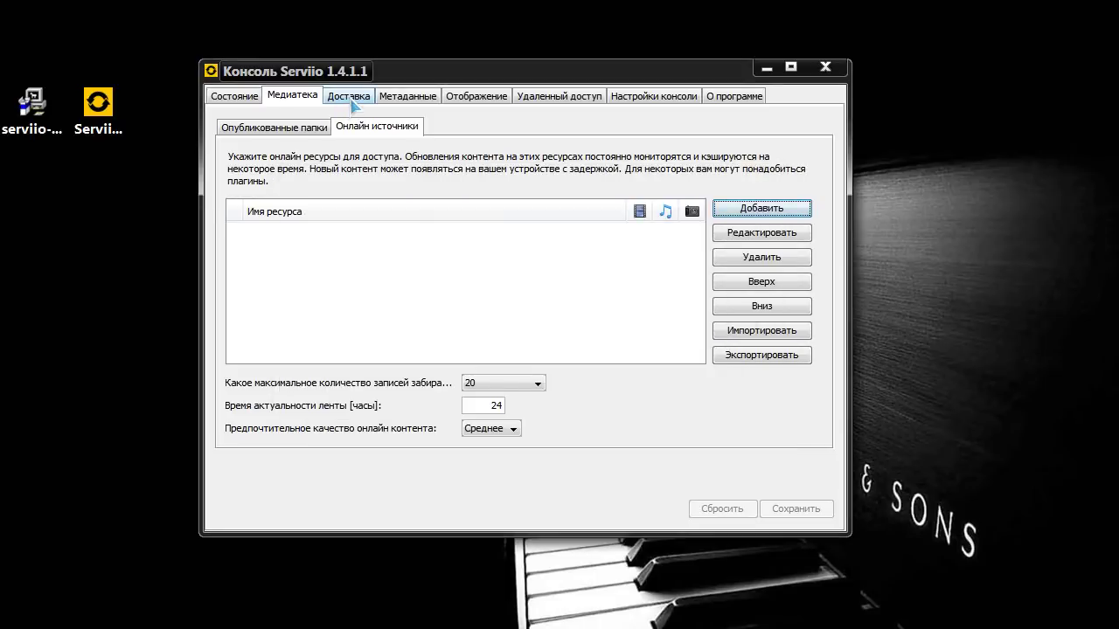
# Disable transcoding in the delivery settings, check the subtitle options and save.
pyautogui.click(351, 98)
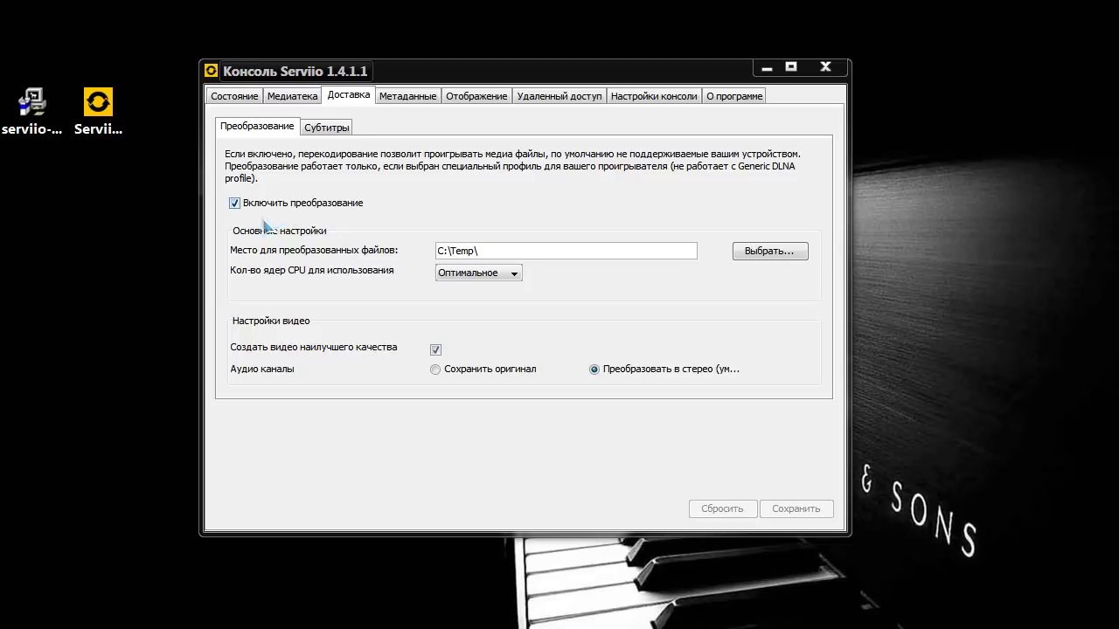
pyautogui.click(235, 203)
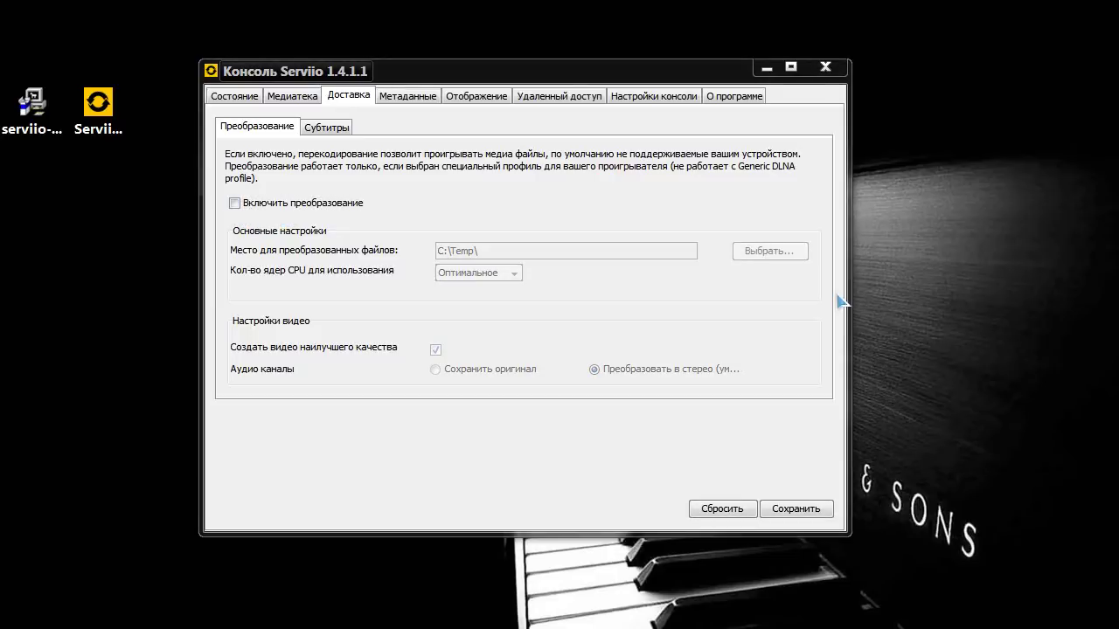
pyautogui.click(331, 127)
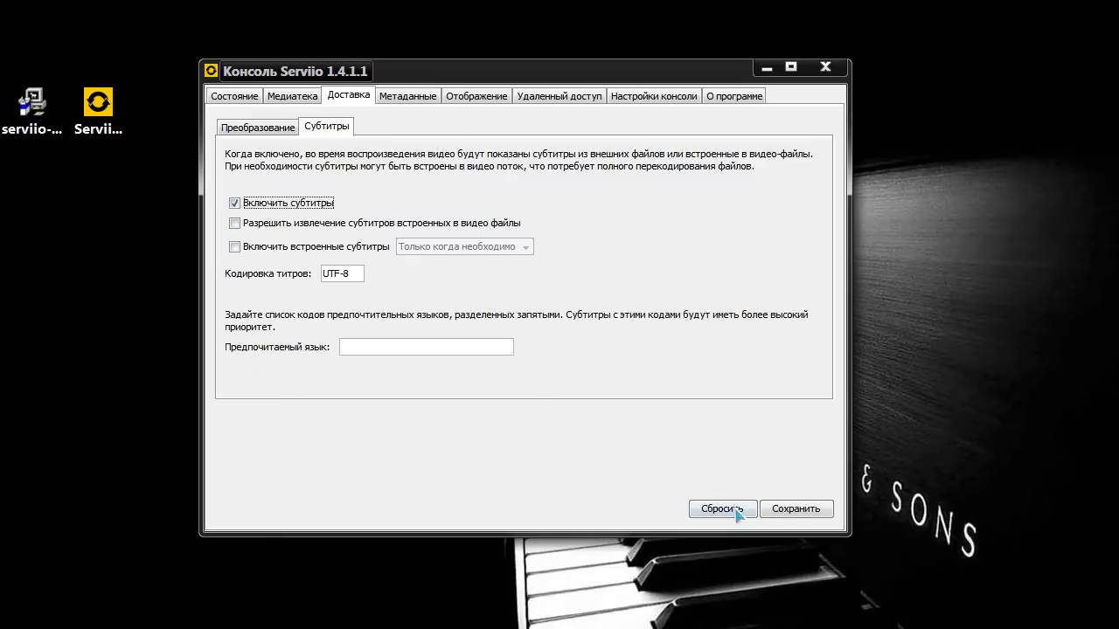
pyautogui.click(812, 515)
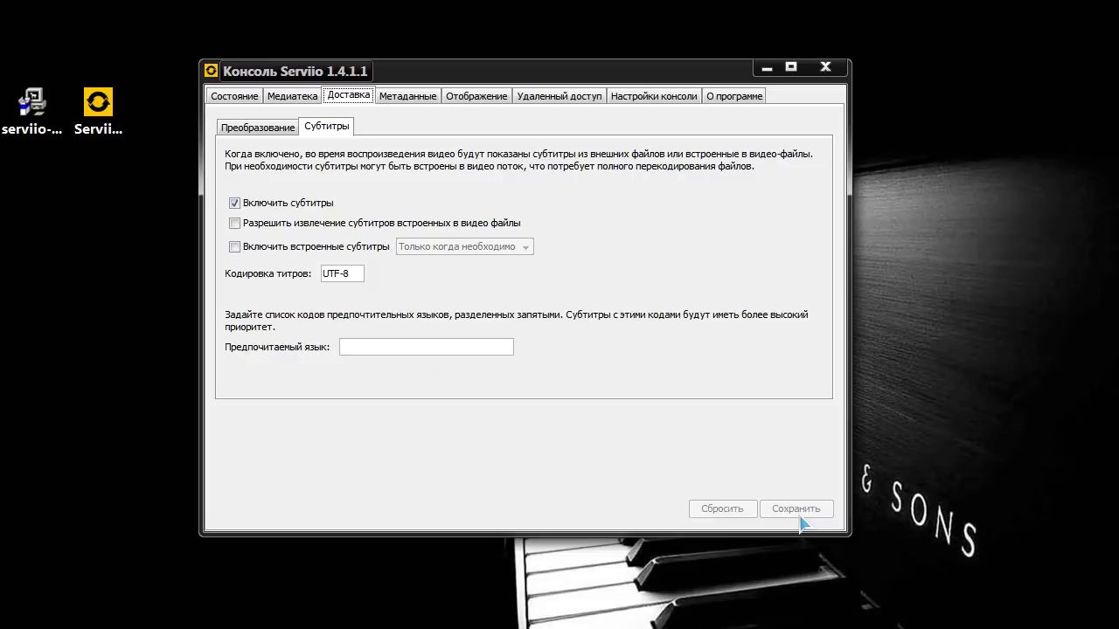
# Set the video metadata source to Нет метаданных для описания, check the audio and image metadata options and save.
pyautogui.click(414, 98)
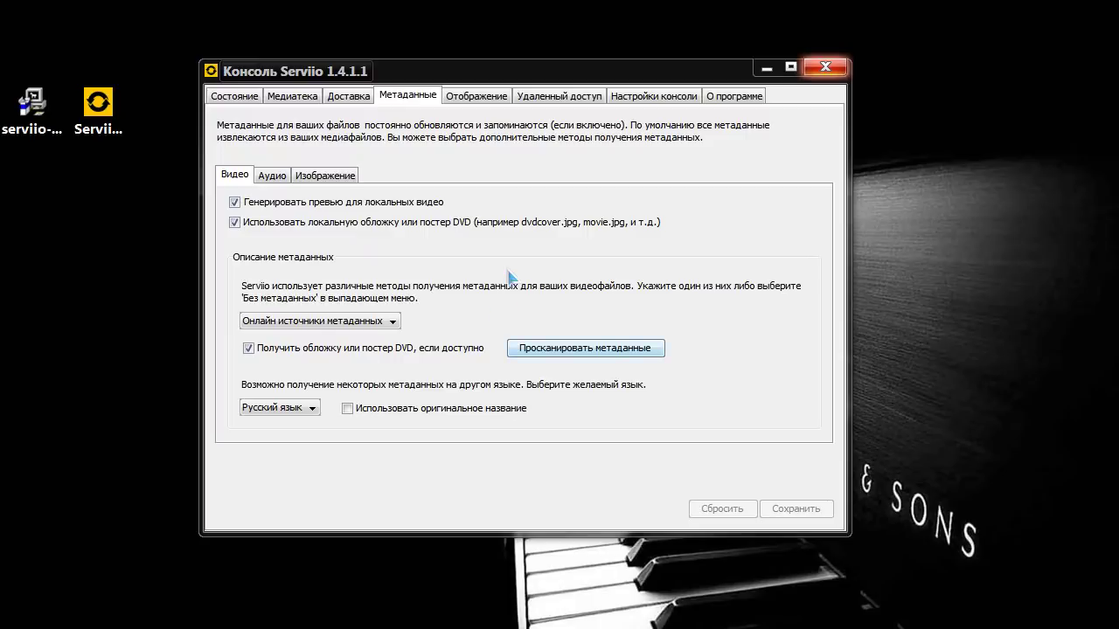
pyautogui.click(393, 323)
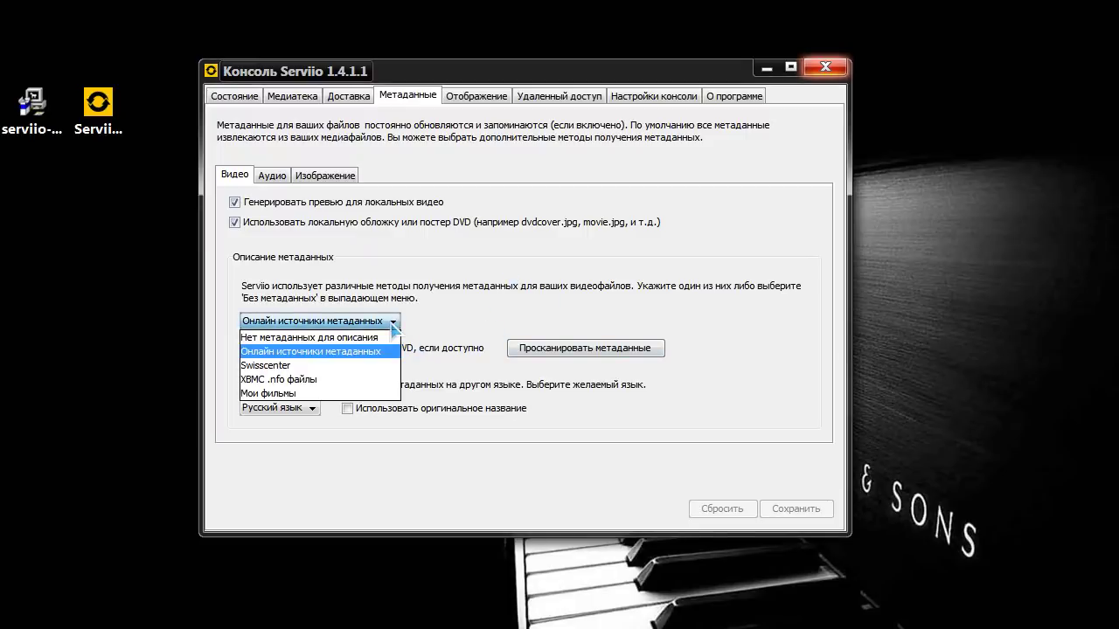
pyautogui.click(360, 339)
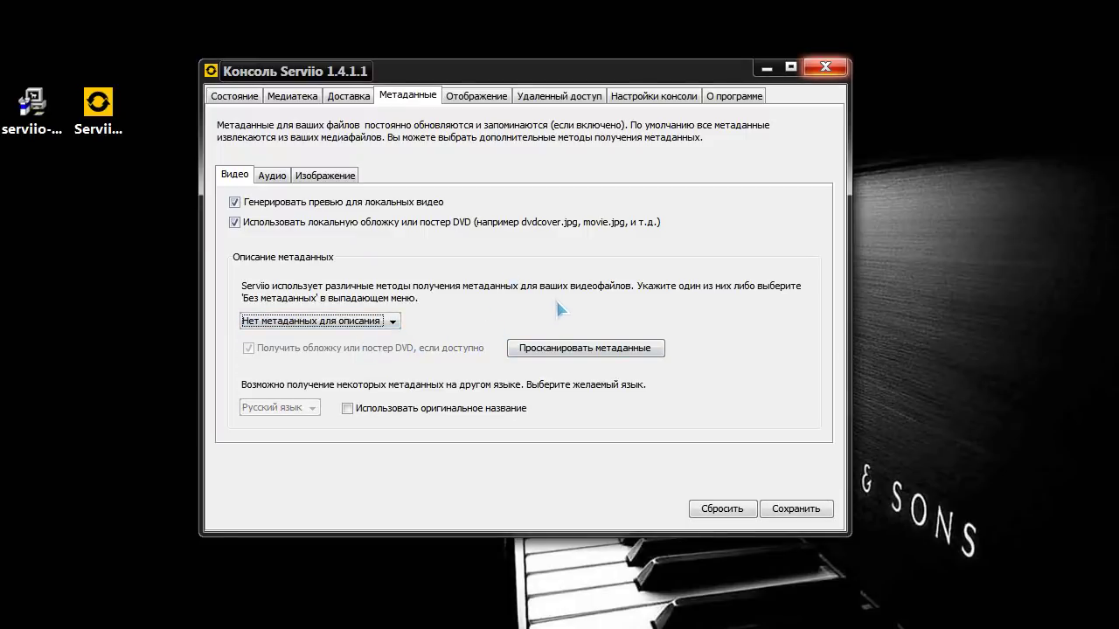
pyautogui.click(272, 175)
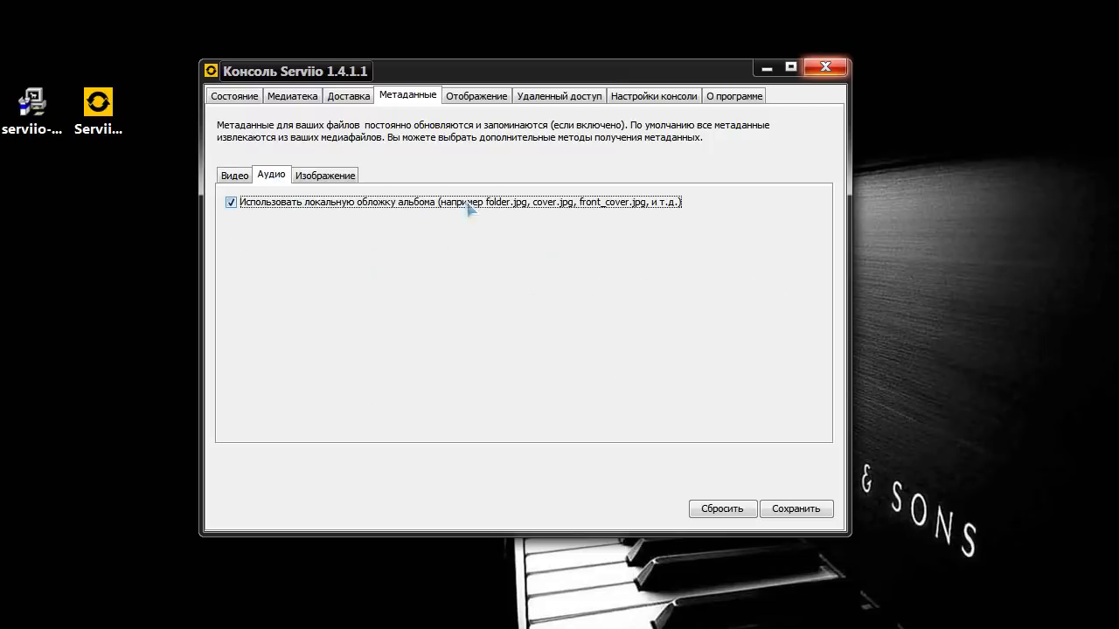
pyautogui.click(329, 179)
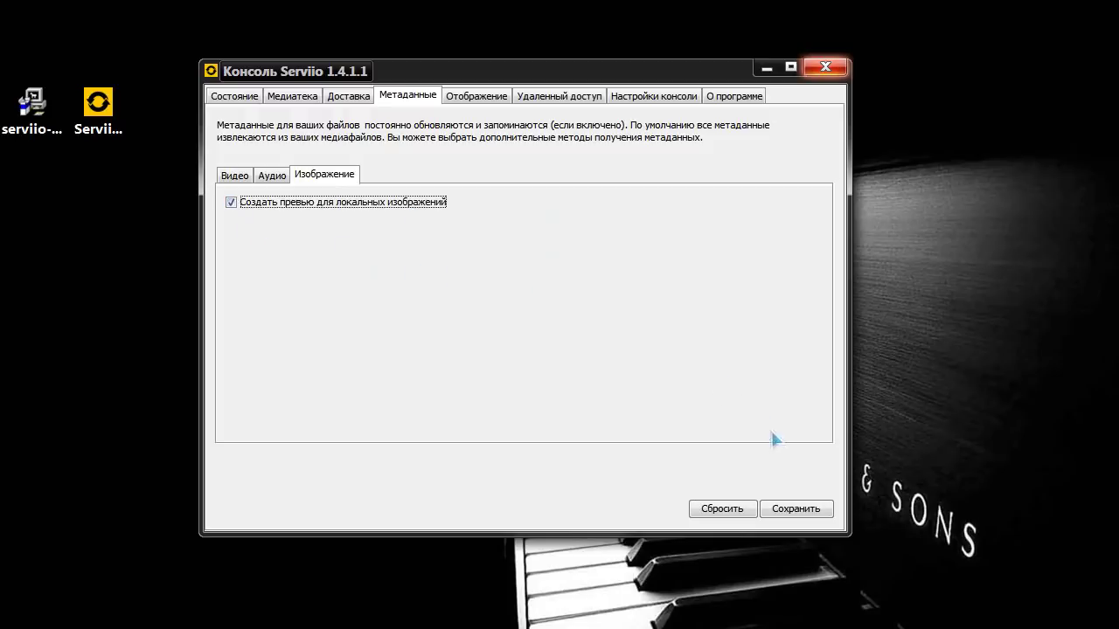
pyautogui.click(800, 516)
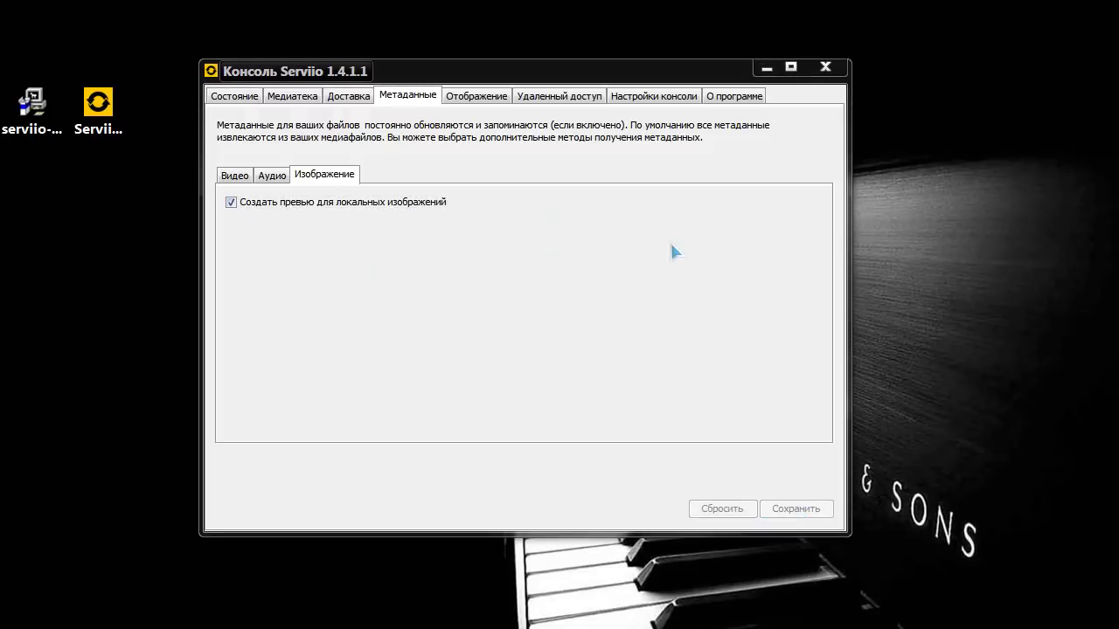
# Examine the menu presentation categories, the remote access options and the console settings.
pyautogui.click(477, 96)
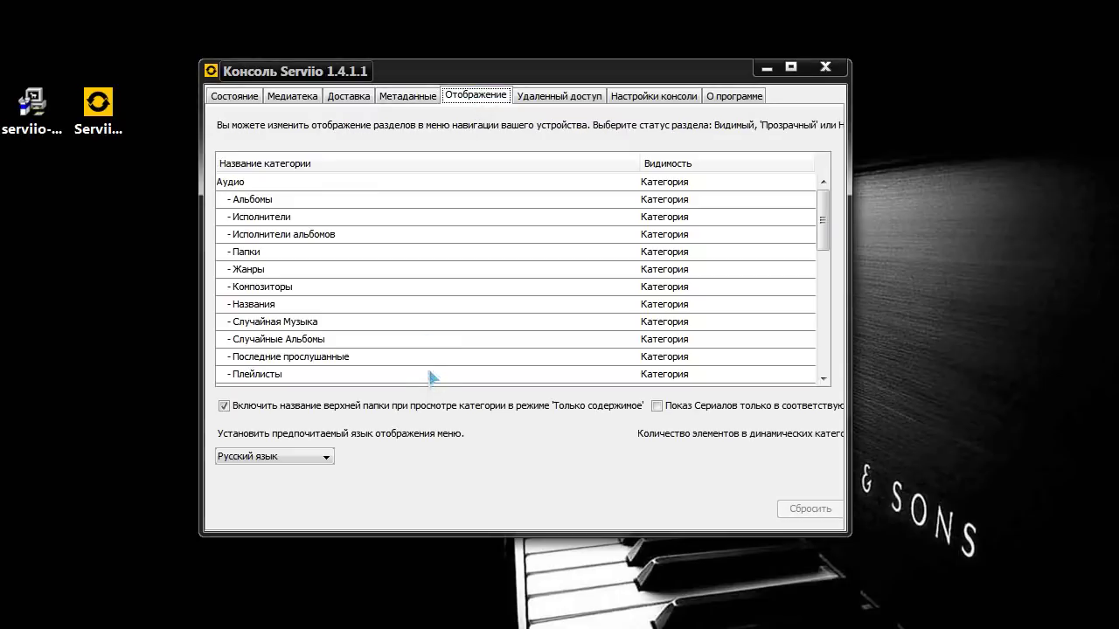
pyautogui.click(553, 103)
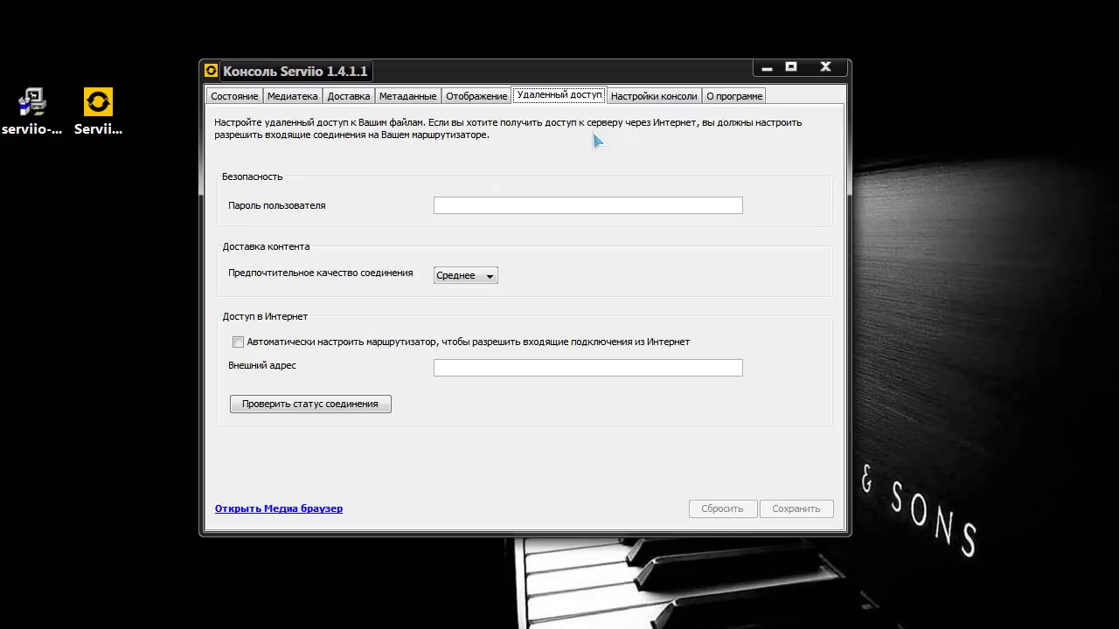
pyautogui.click(664, 101)
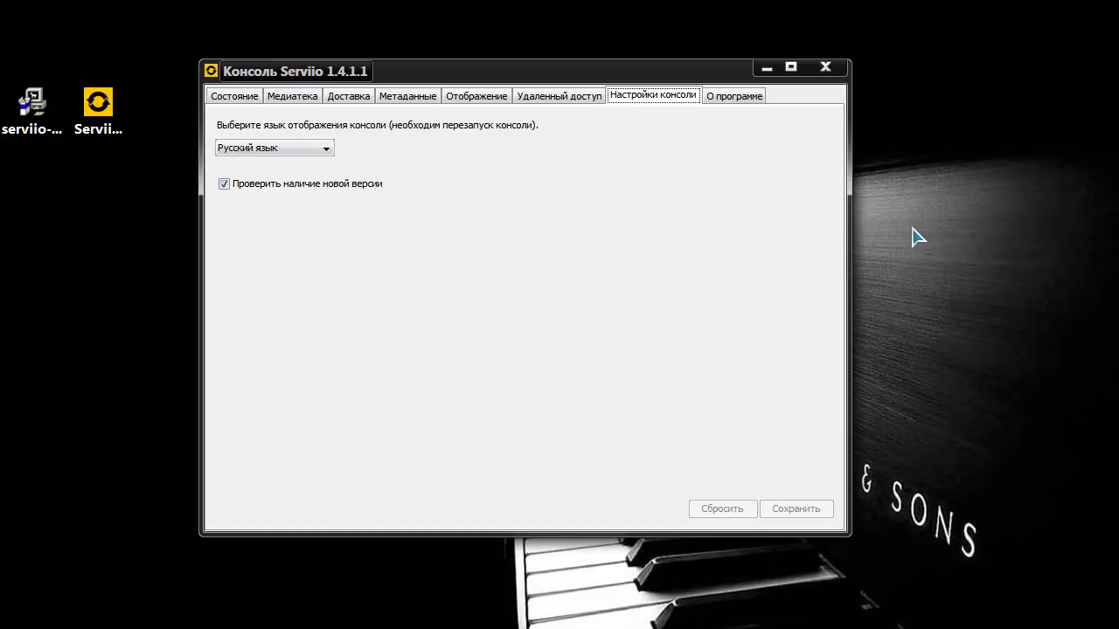
# Check the program's version and licence information and examine the audio and video categories in the menu display settings.
pyautogui.click(736, 96)
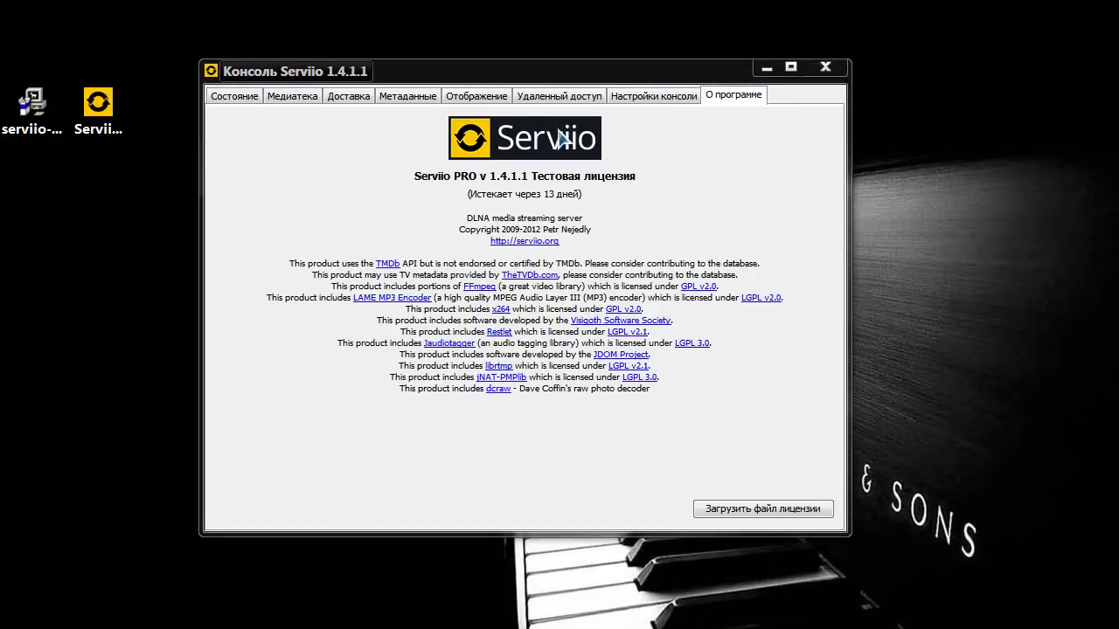
pyautogui.click(474, 98)
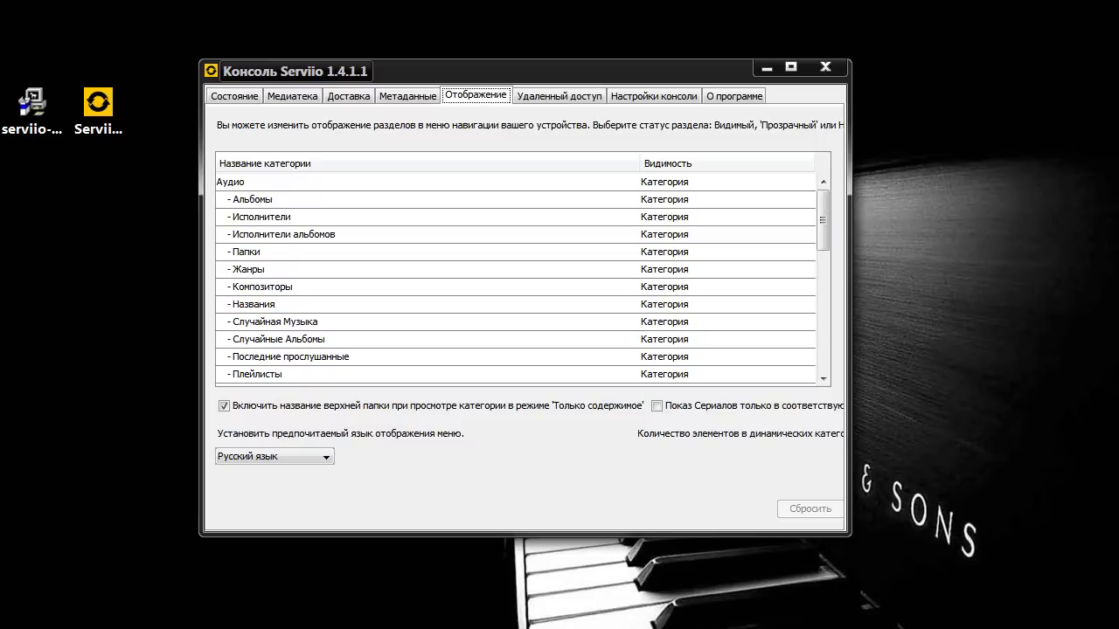
pyautogui.click(114, 98)
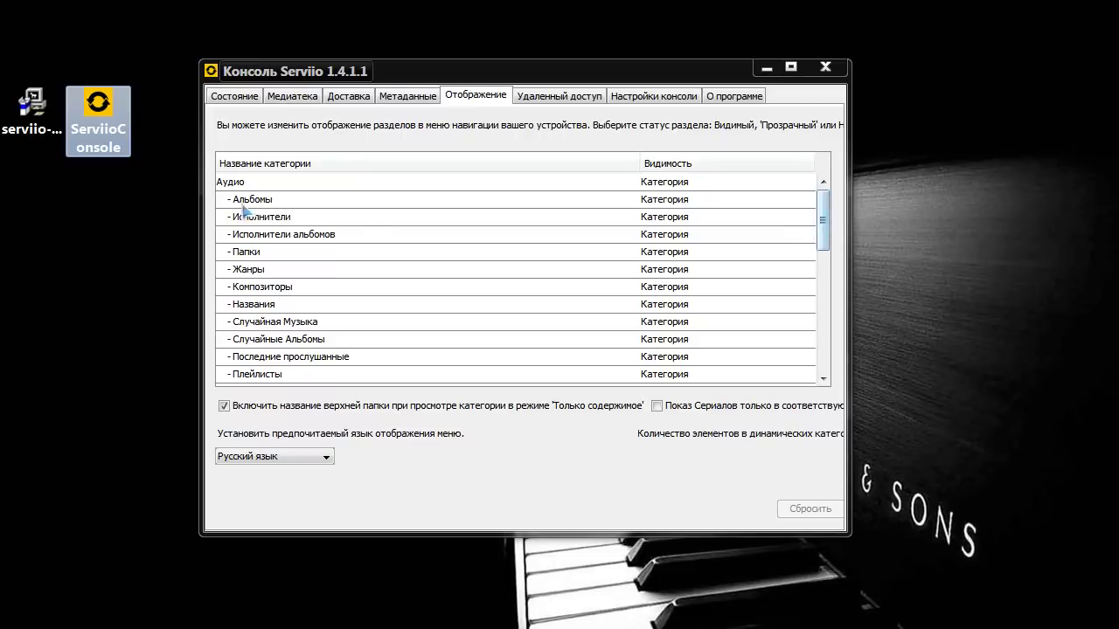
pyautogui.moveTo(823, 219); pyautogui.dragTo(826, 334)
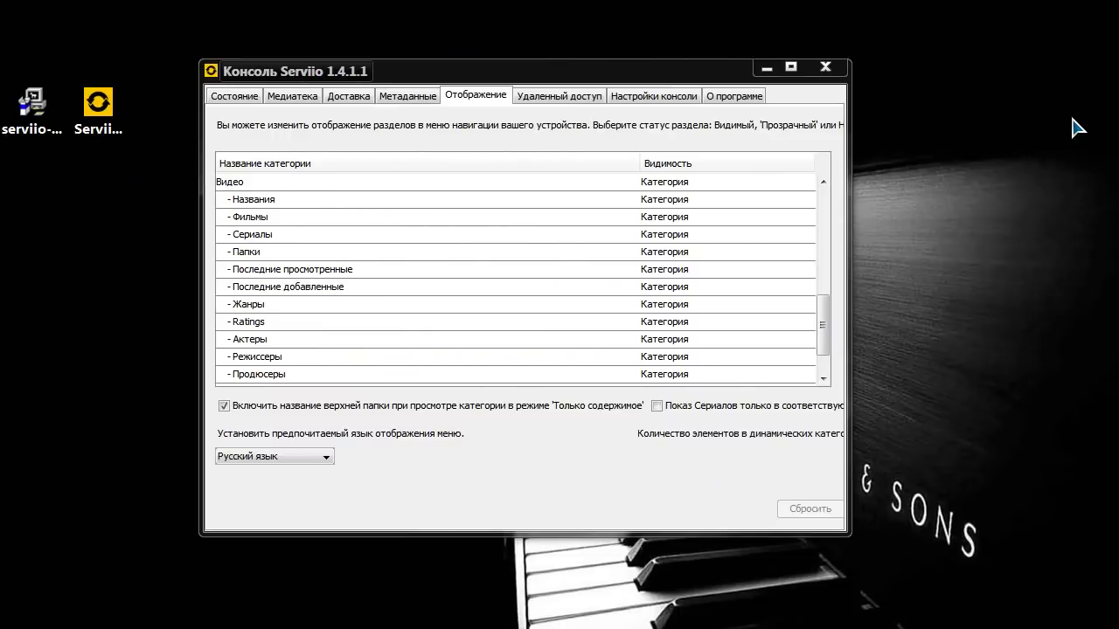
pyautogui.click(538, 253)
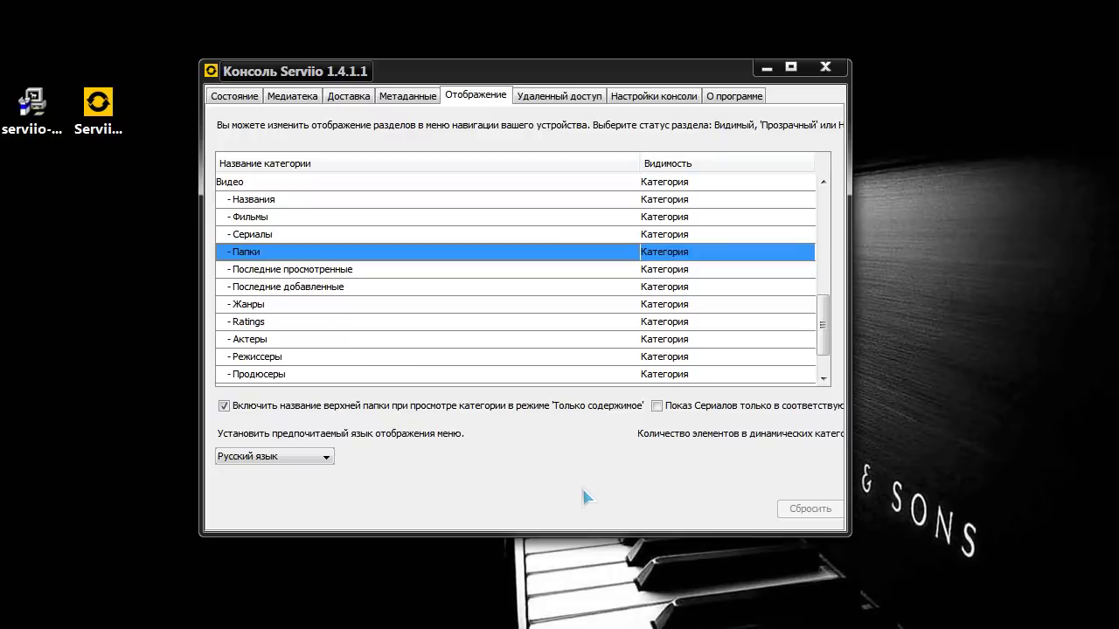
# Set the visibility of every subcategory under Видео except Папки to Отключено and save the display settings.
pyautogui.click(289, 207)
pyautogui.click(681, 203)
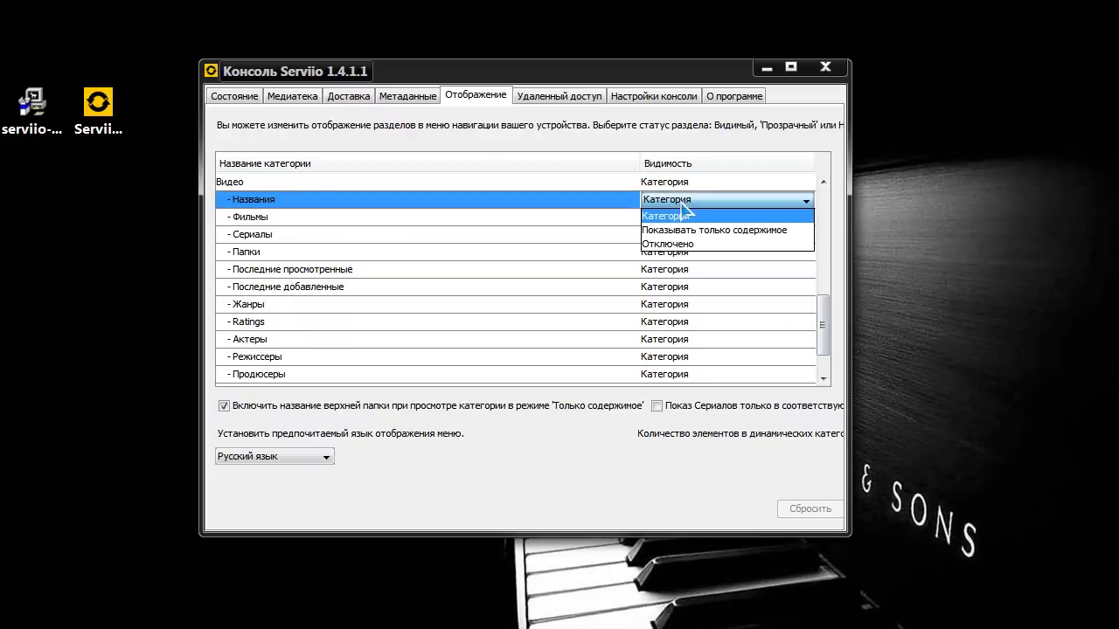
pyautogui.click(679, 250)
pyautogui.click(678, 218)
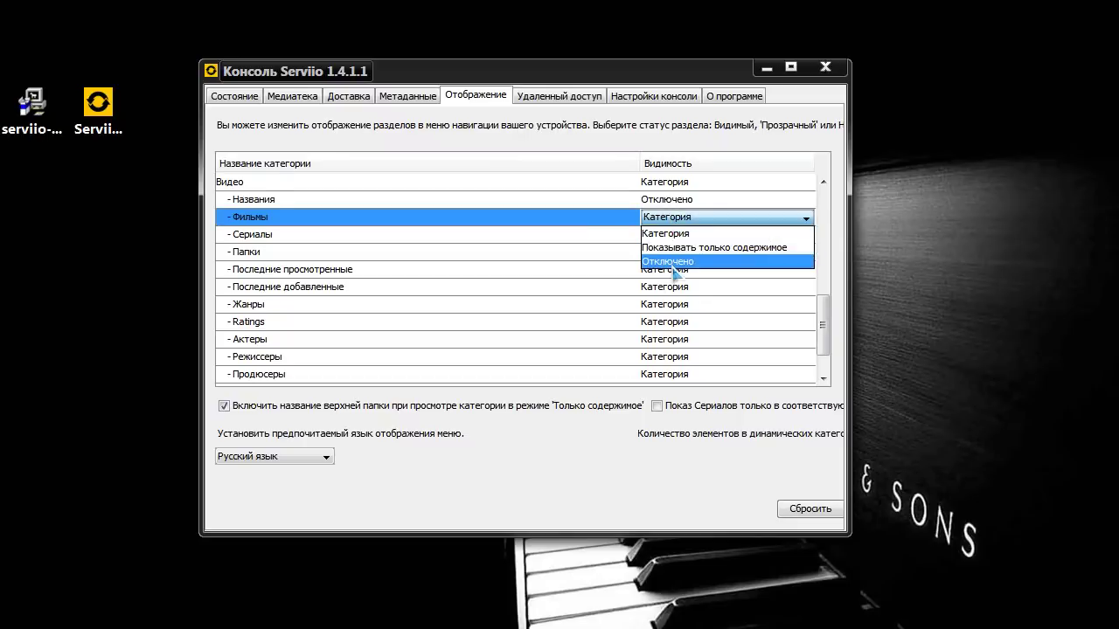
pyautogui.click(675, 266)
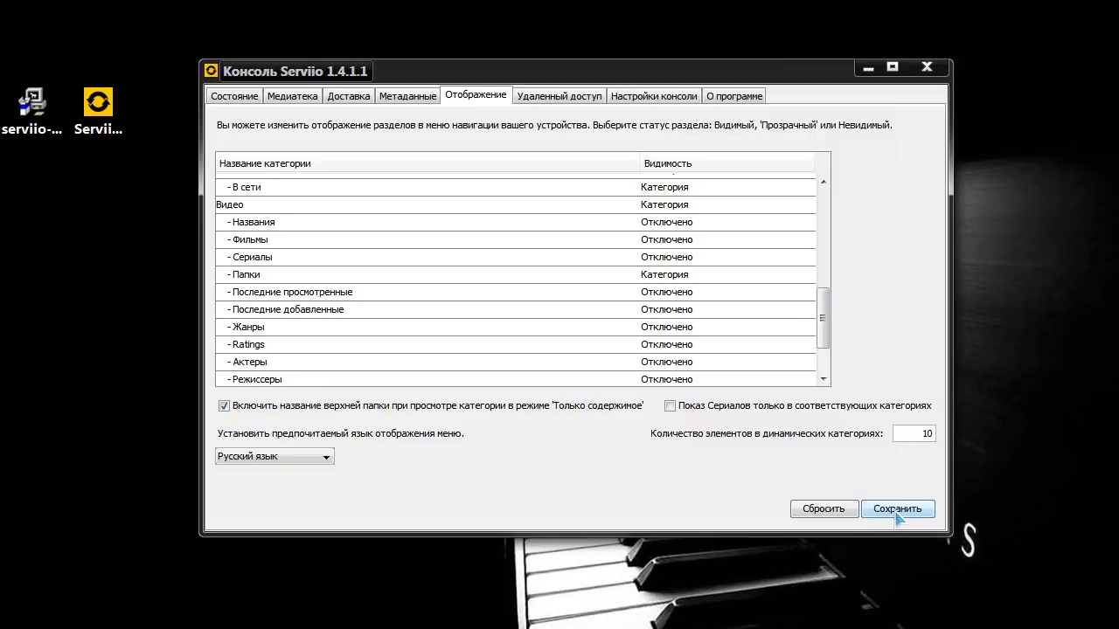
pyautogui.click(898, 510)
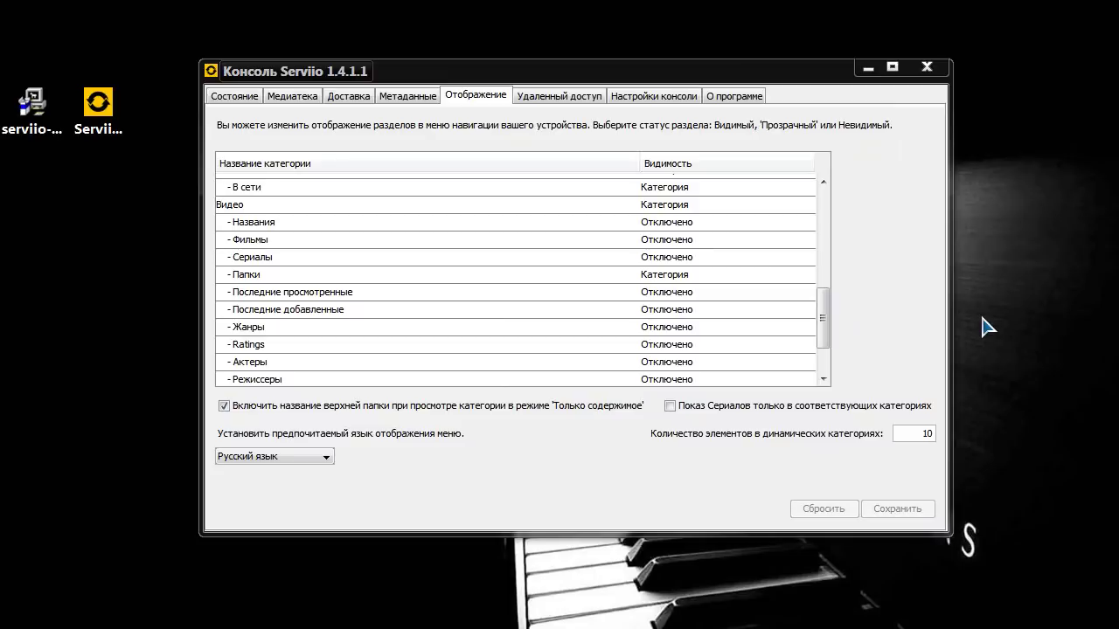
# Set the visibility of the Папки category under Видео to Показывать только содержимое and save.
pyautogui.click(677, 284)
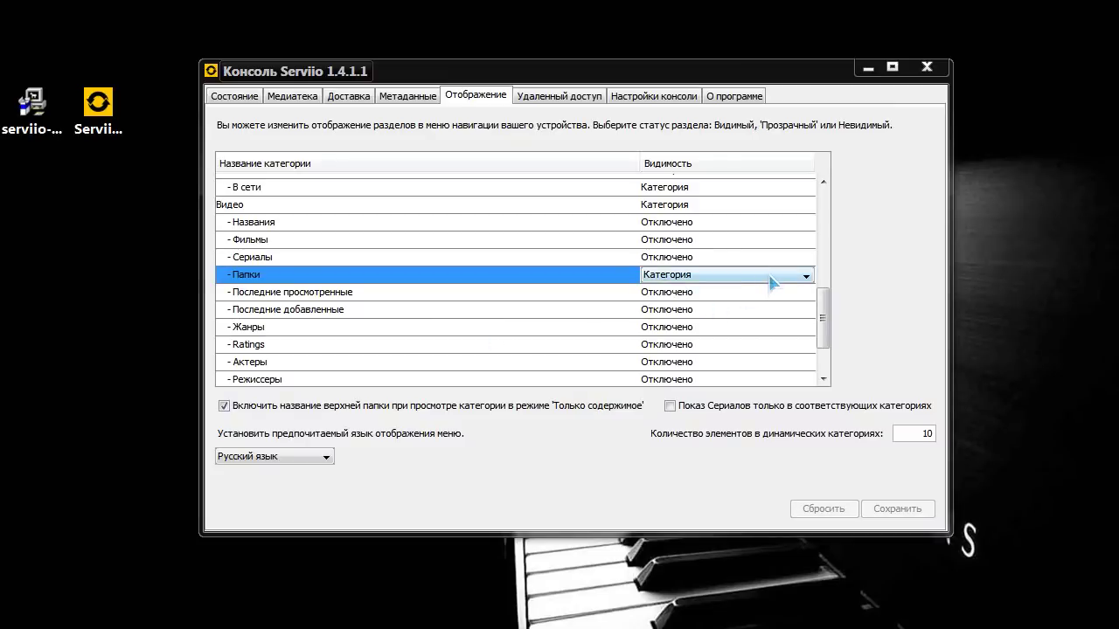
pyautogui.click(772, 281)
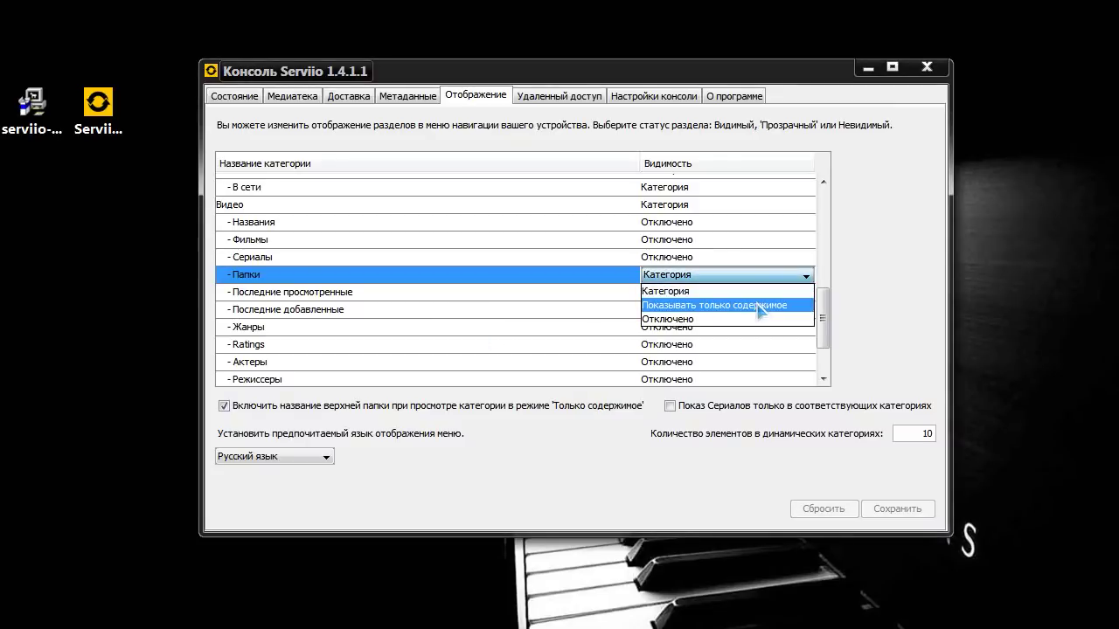
pyautogui.click(758, 306)
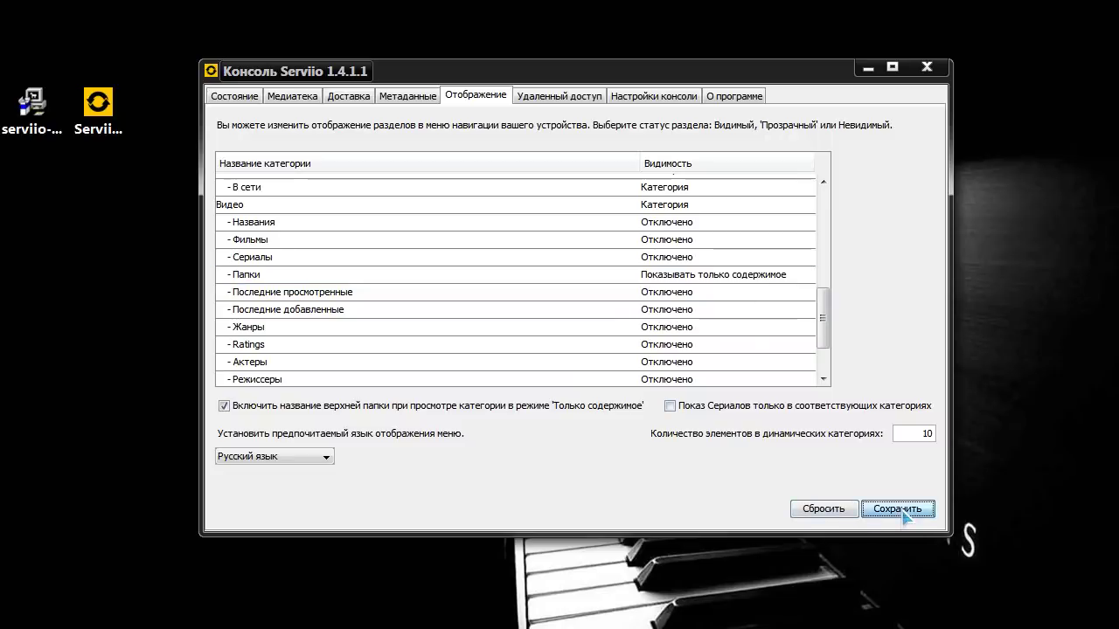
pyautogui.click(897, 511)
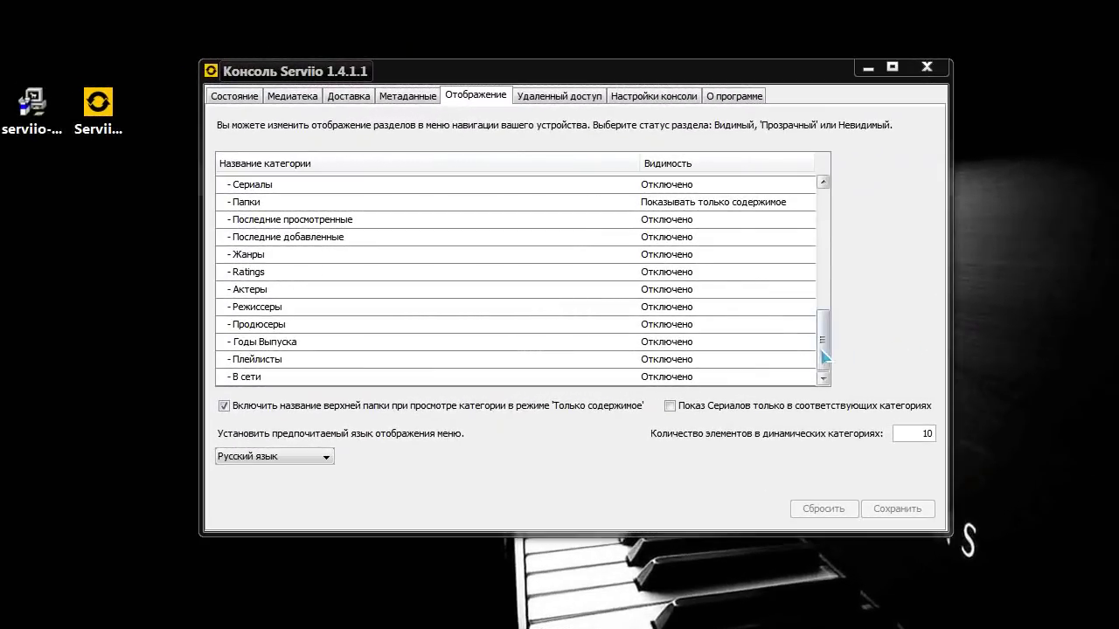
# Set the Папки category under Аудио to Показывать только содержимое and the Аудио category itself to Отключено.
pyautogui.moveTo(827, 353); pyautogui.dragTo(842, 213)
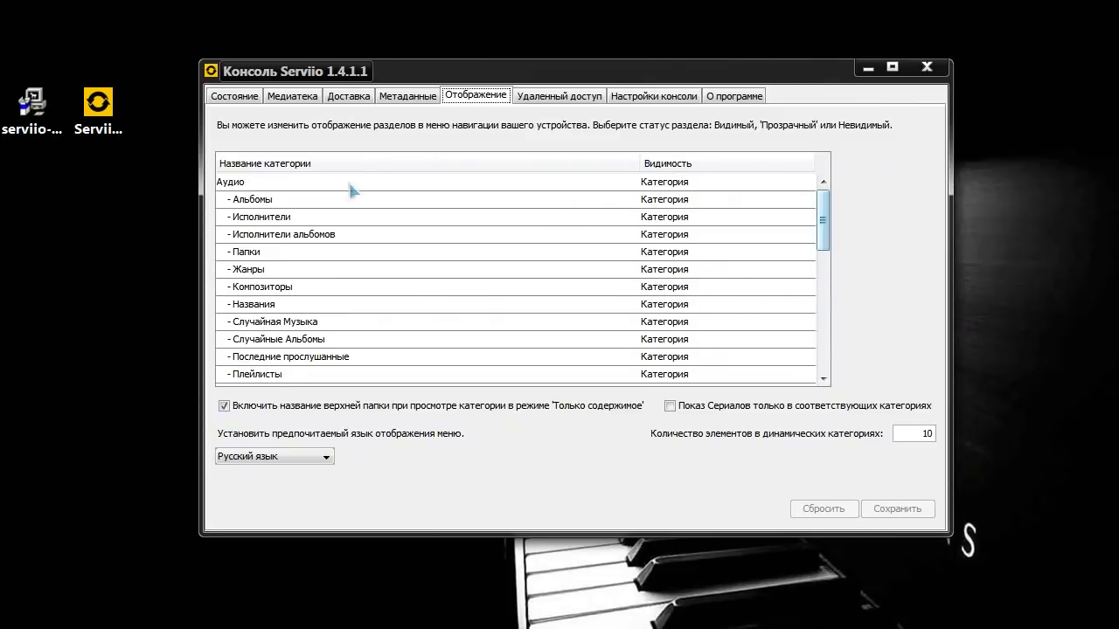
pyautogui.moveTo(825, 232); pyautogui.dragTo(827, 262)
pyautogui.click(827, 219)
pyautogui.click(671, 254)
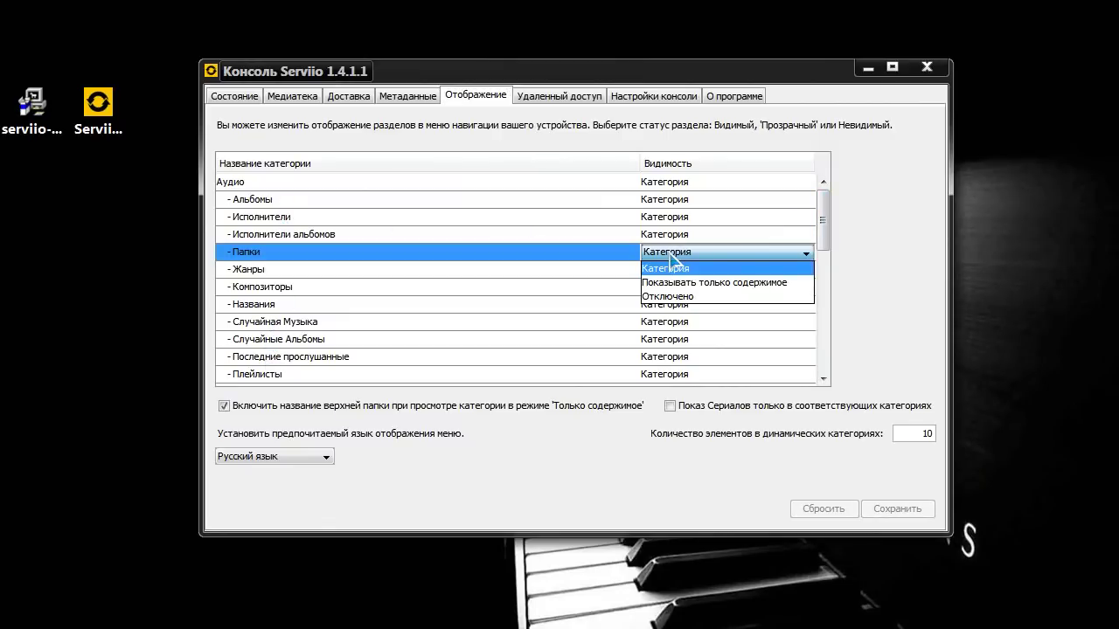
pyautogui.click(715, 285)
pyautogui.click(680, 184)
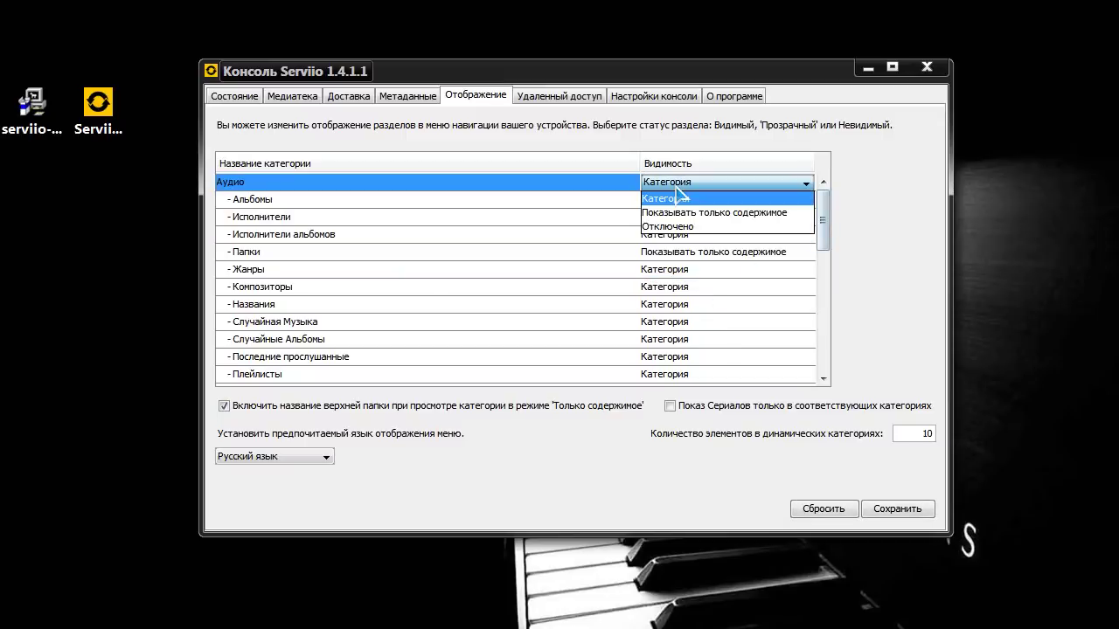
pyautogui.click(664, 231)
# Under Изображение, set Папки to Показывать только содержимое and Альбомы to Отключено, and save the display settings.
pyautogui.scroll(-4, 673, 207)
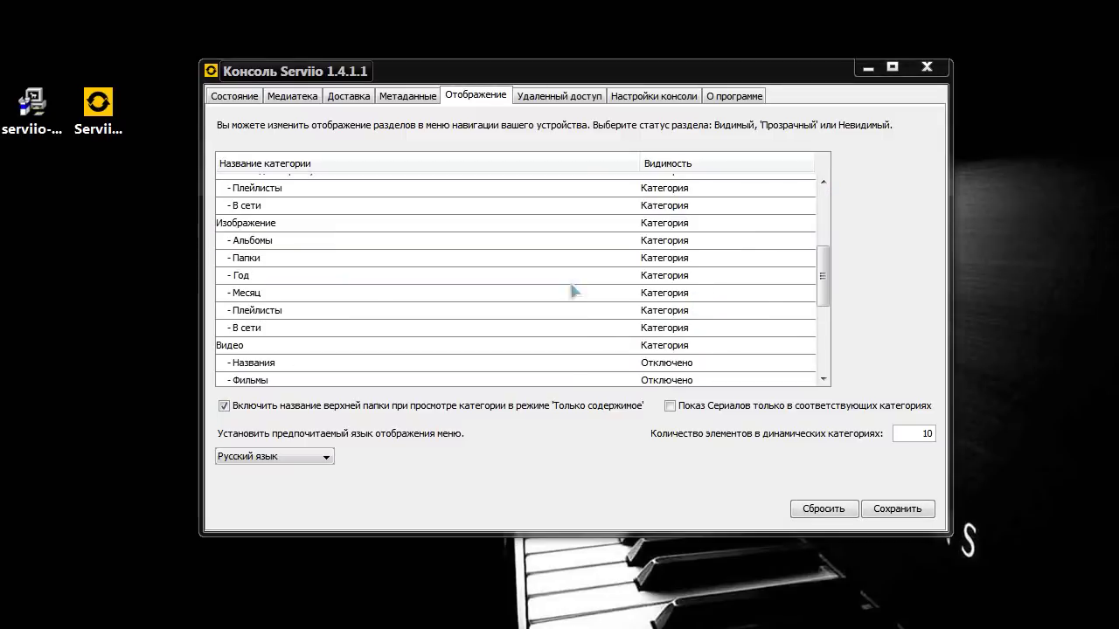
pyautogui.click(666, 259)
pyautogui.click(677, 289)
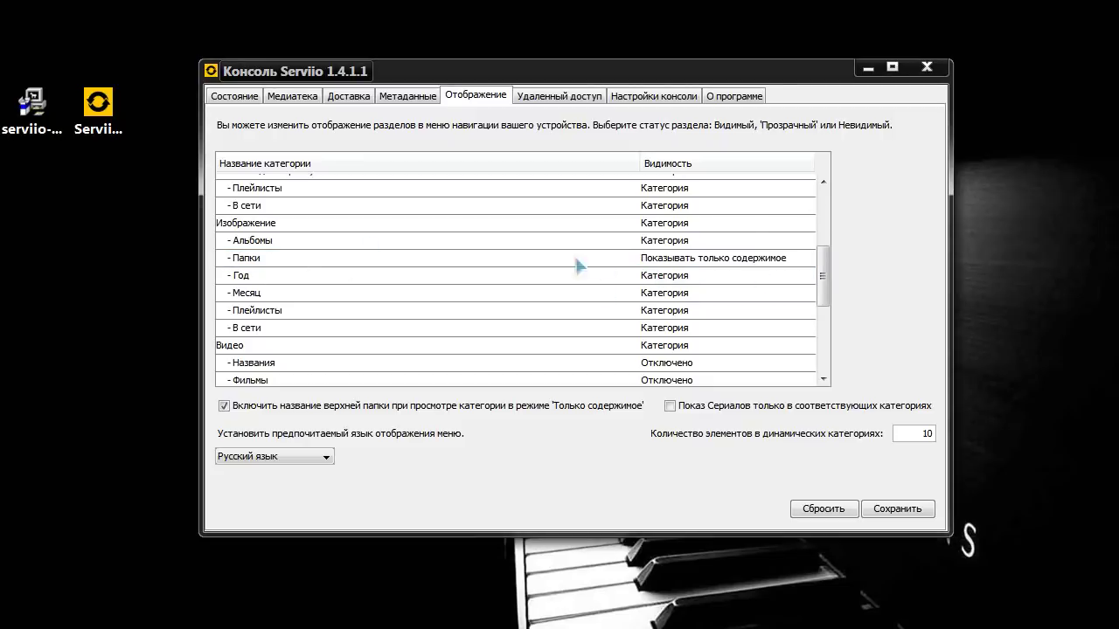
pyautogui.click(666, 241)
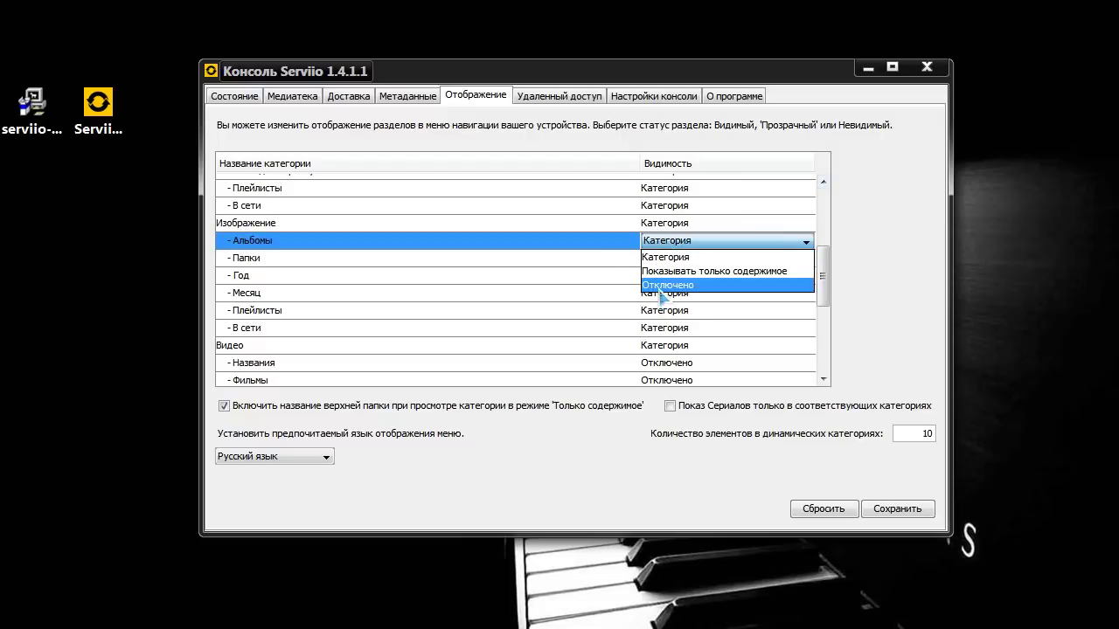
pyautogui.click(664, 284)
pyautogui.scroll(-4, 275, 267)
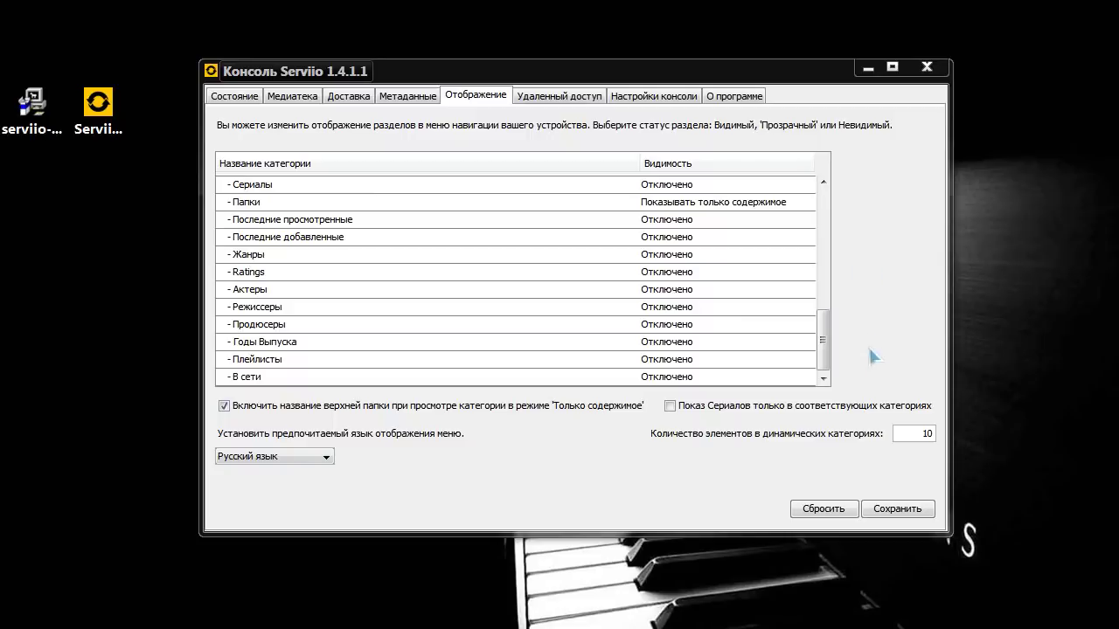
pyautogui.click(900, 512)
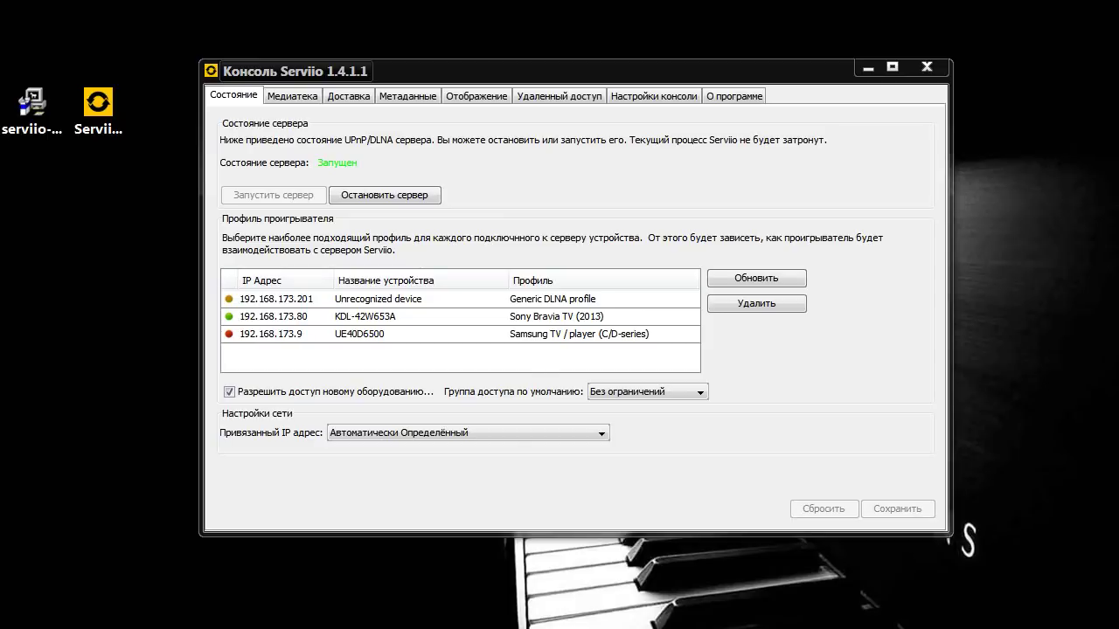
# Examine the player profiles available for the UE40D6500 device in the server status settings, keeping its assigned profile.
pyautogui.click(603, 334)
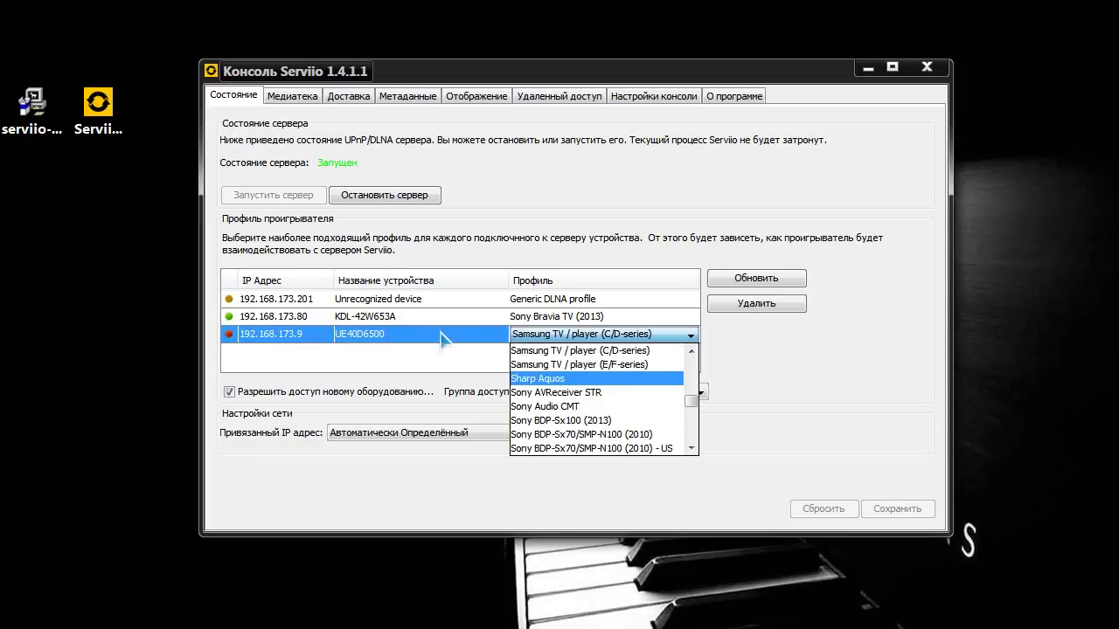
pyautogui.click(804, 404)
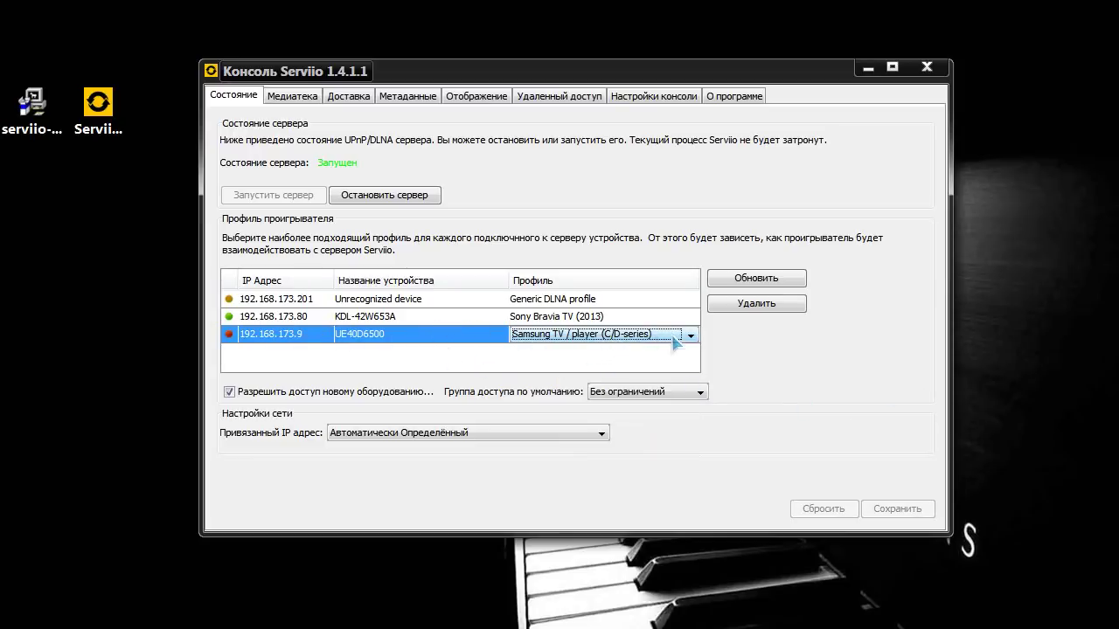